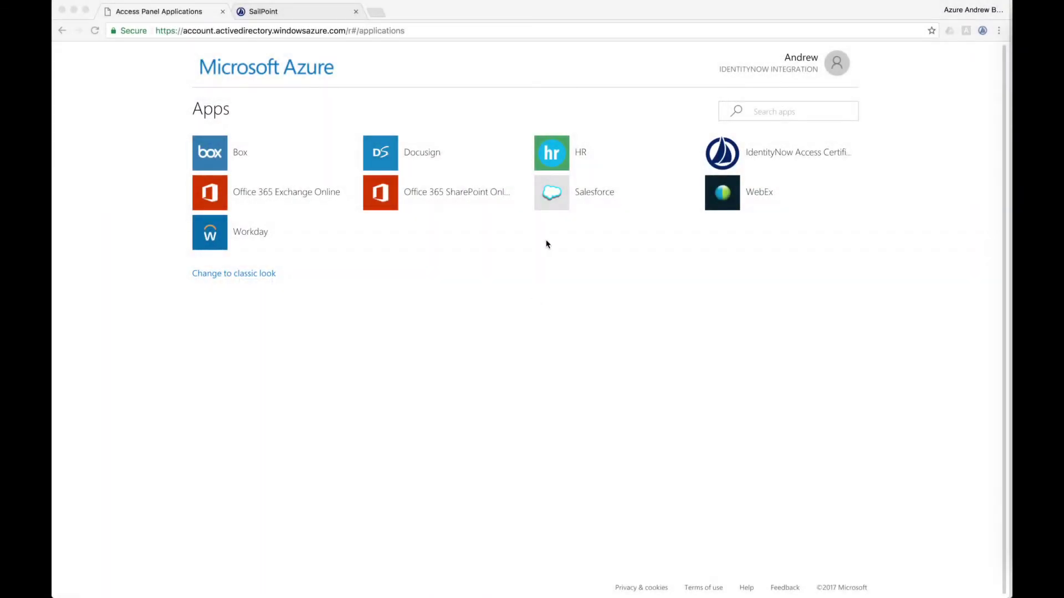
# Step: Launch the HR app tile on the Azure Access Panel to open OrangeHRM
pyautogui.click(565, 153)
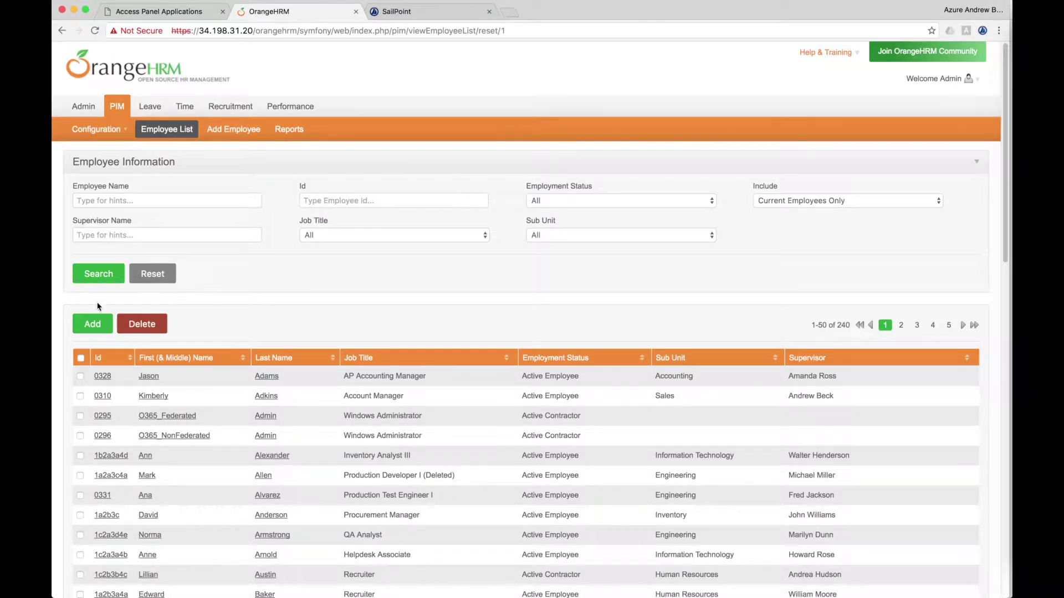
# Step: Add a new employee's name with location Austin, job title Accounts Payable Analyst, sub unit Accounting
pyautogui.click(92, 330)
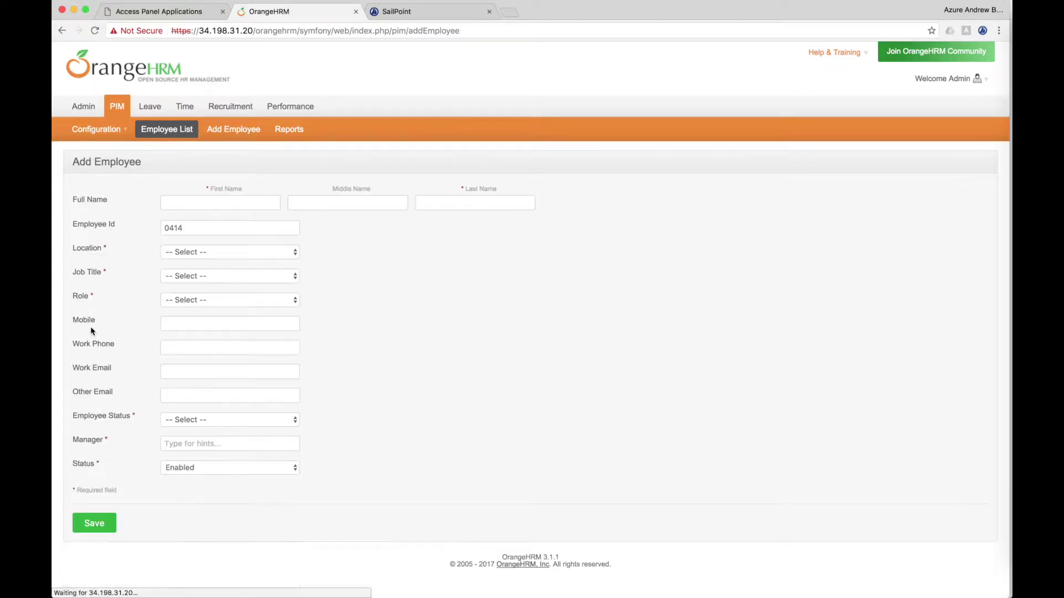
pyautogui.click(234, 204)
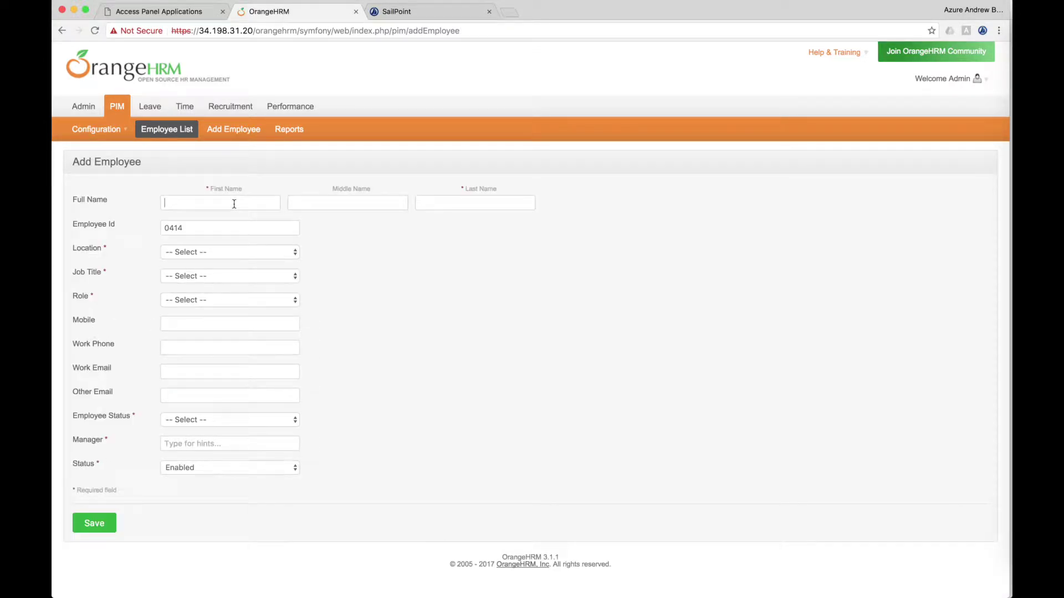
pyautogui.click(226, 253)
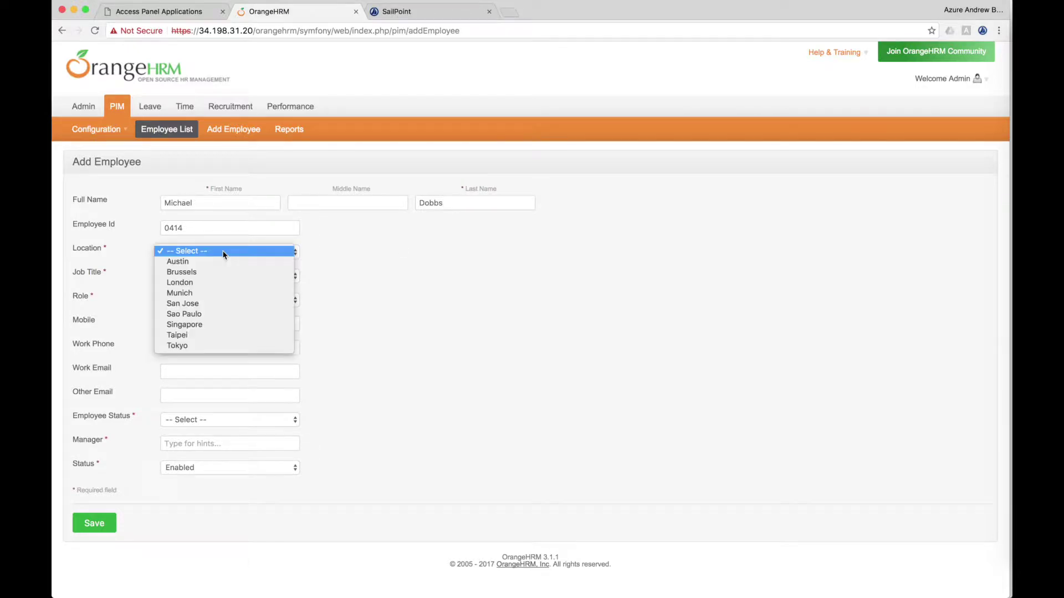
pyautogui.click(217, 261)
pyautogui.click(205, 274)
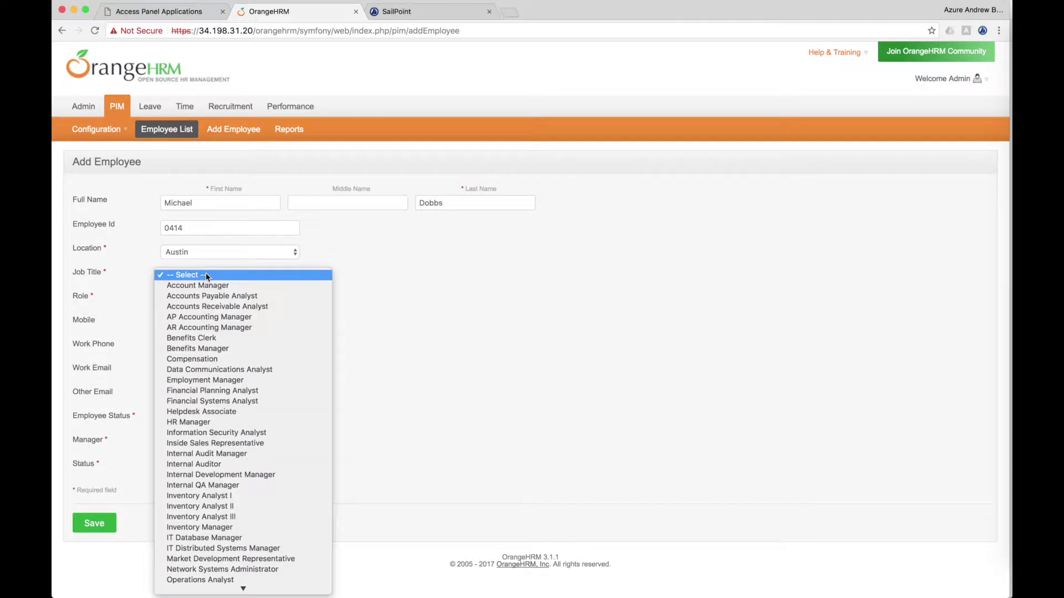
pyautogui.click(208, 297)
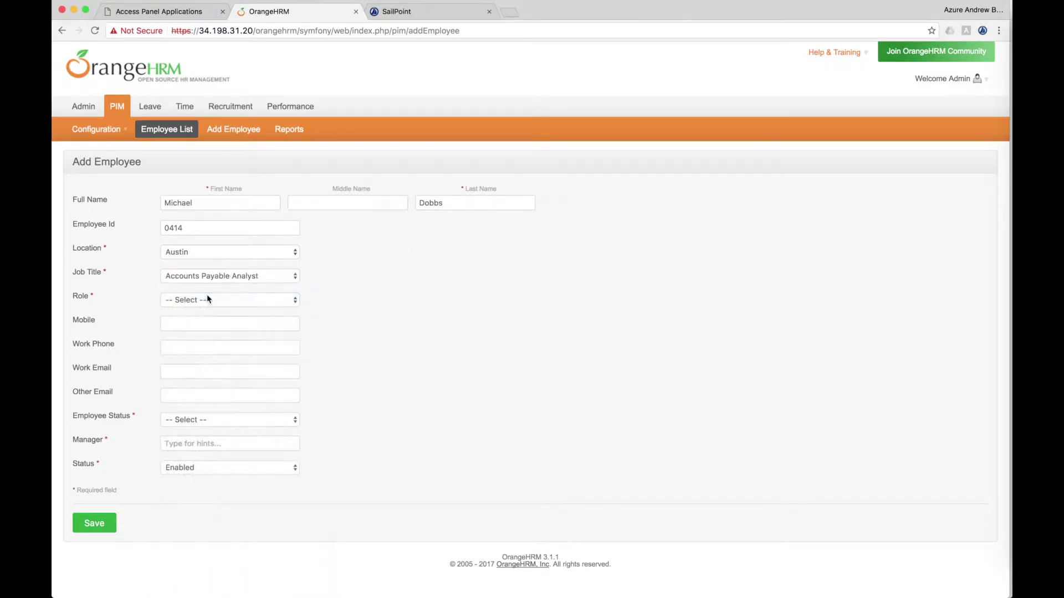
pyautogui.click(194, 302)
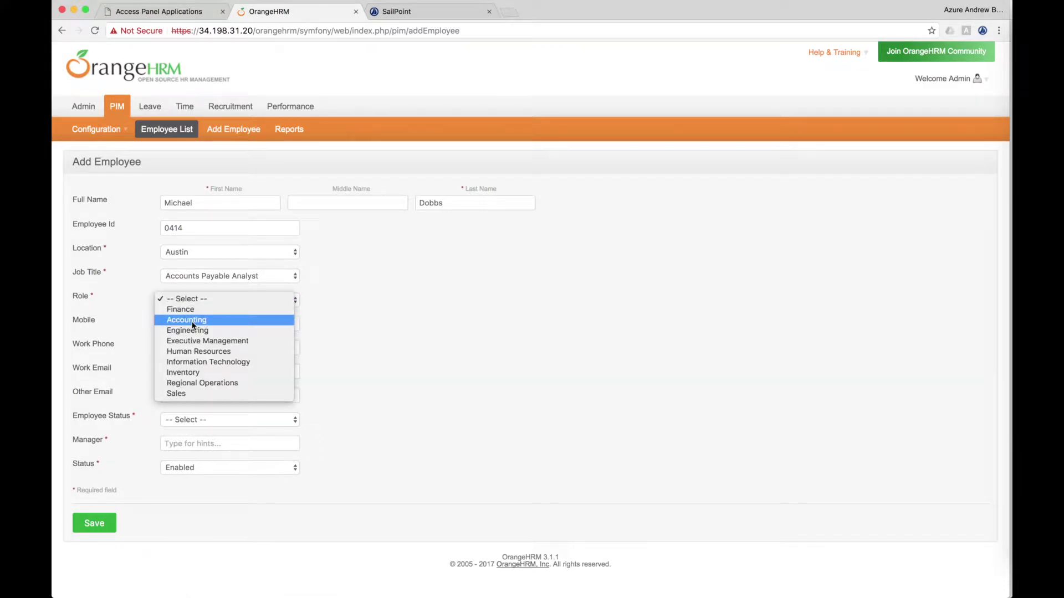
pyautogui.click(194, 321)
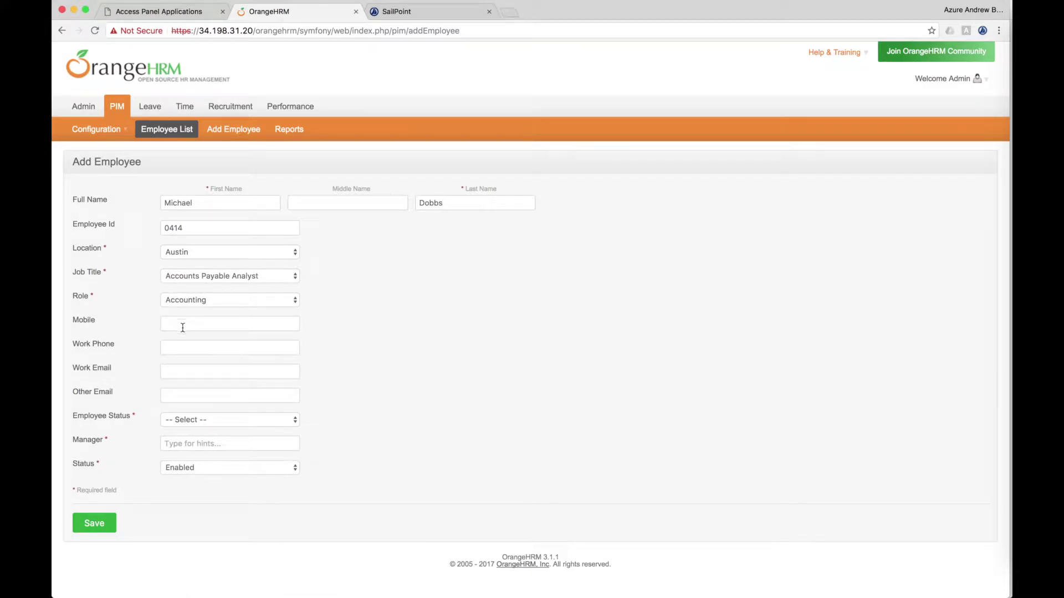
# Step: Enter the employee's work e-mail, set status Active Employee, pick the manager, and save
pyautogui.click(184, 370)
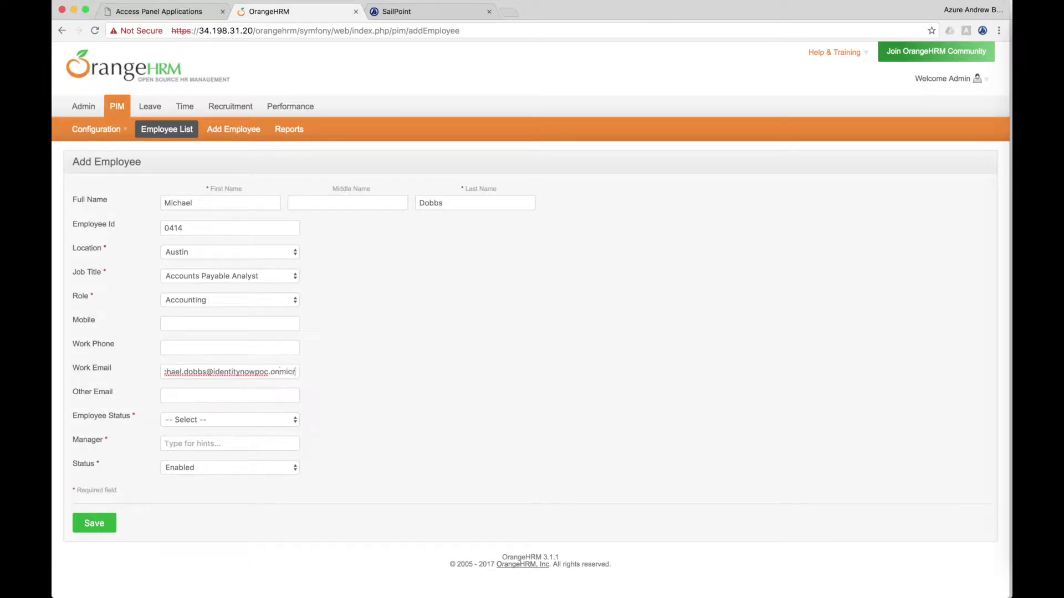
pyautogui.click(166, 419)
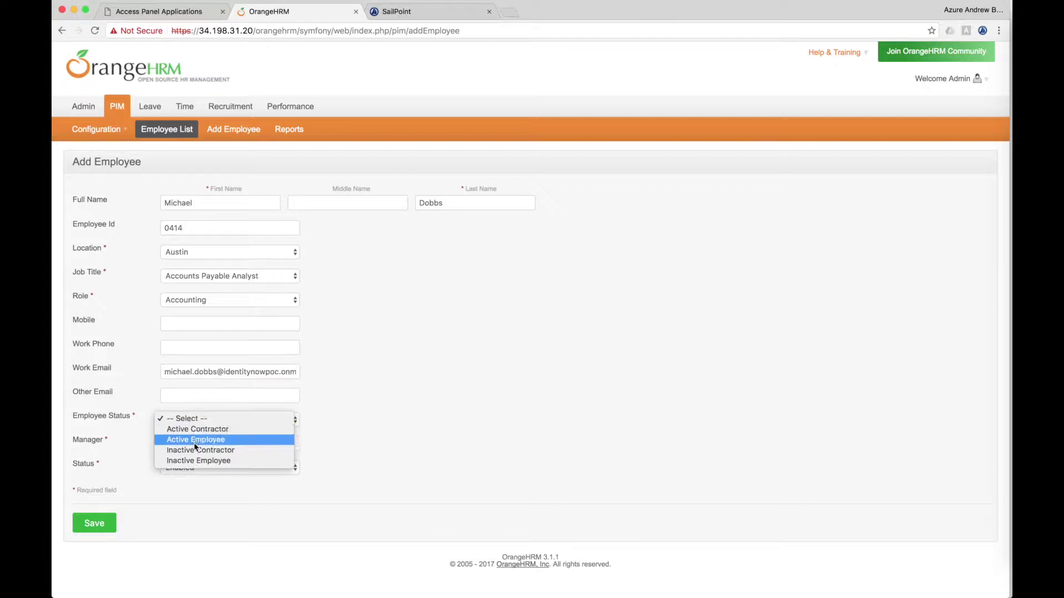
pyautogui.click(196, 461)
pyautogui.click(279, 419)
pyautogui.click(279, 396)
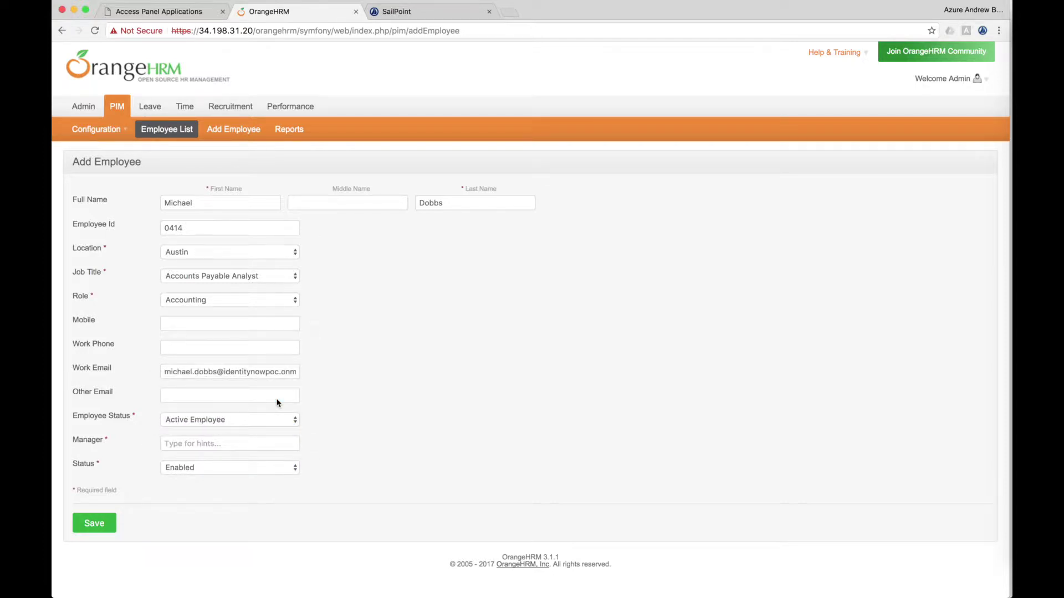
pyautogui.click(225, 444)
pyautogui.write('andre')
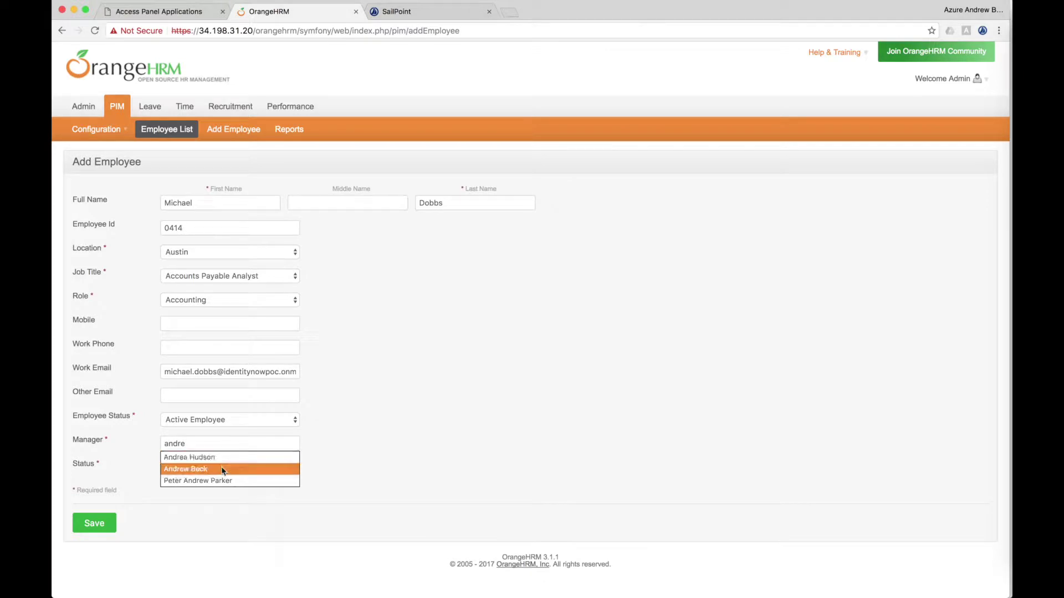
pyautogui.click(222, 468)
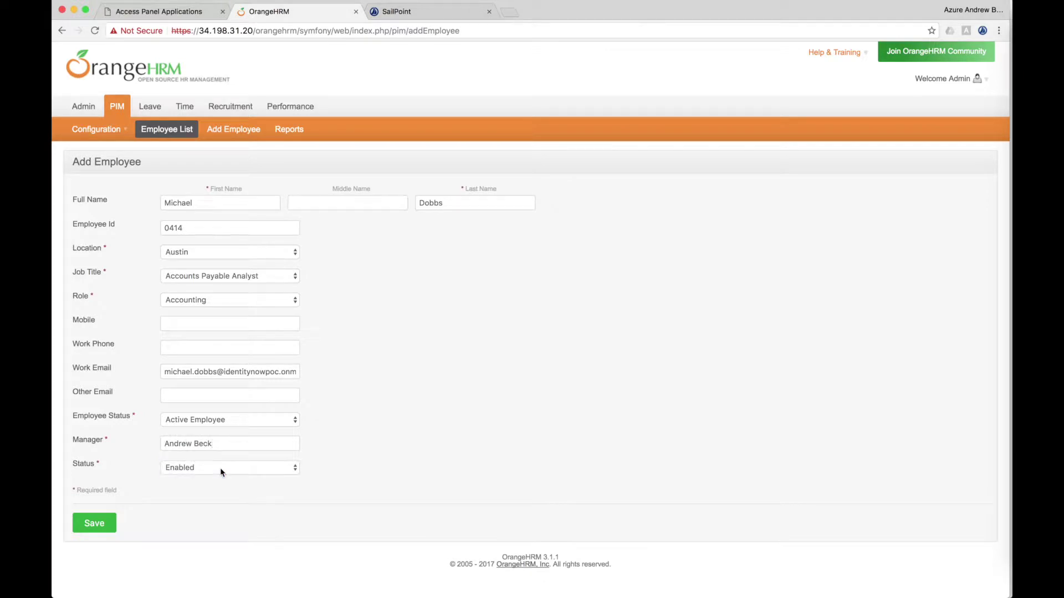
pyautogui.click(94, 524)
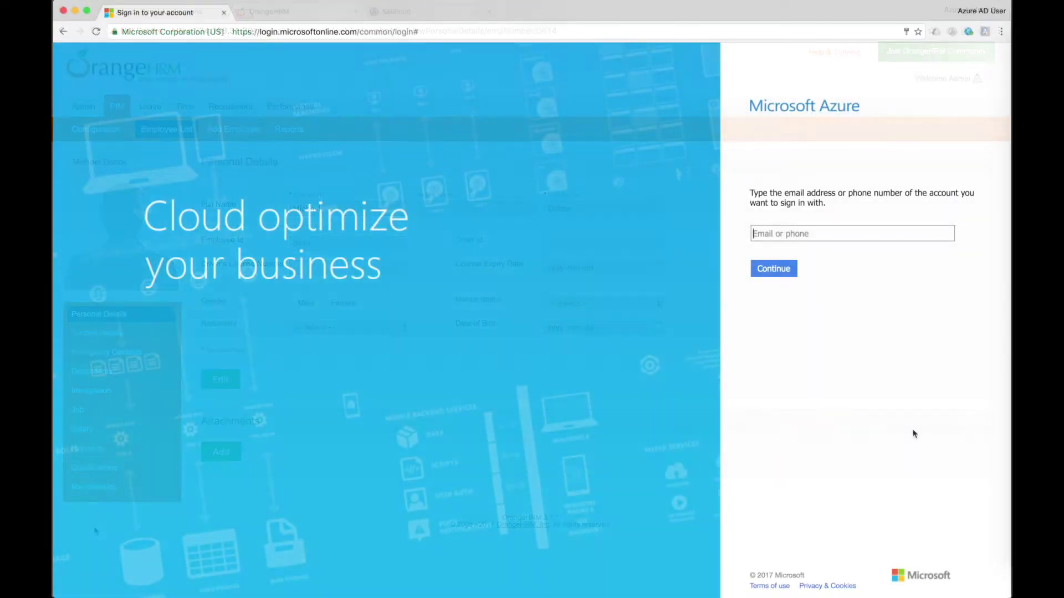
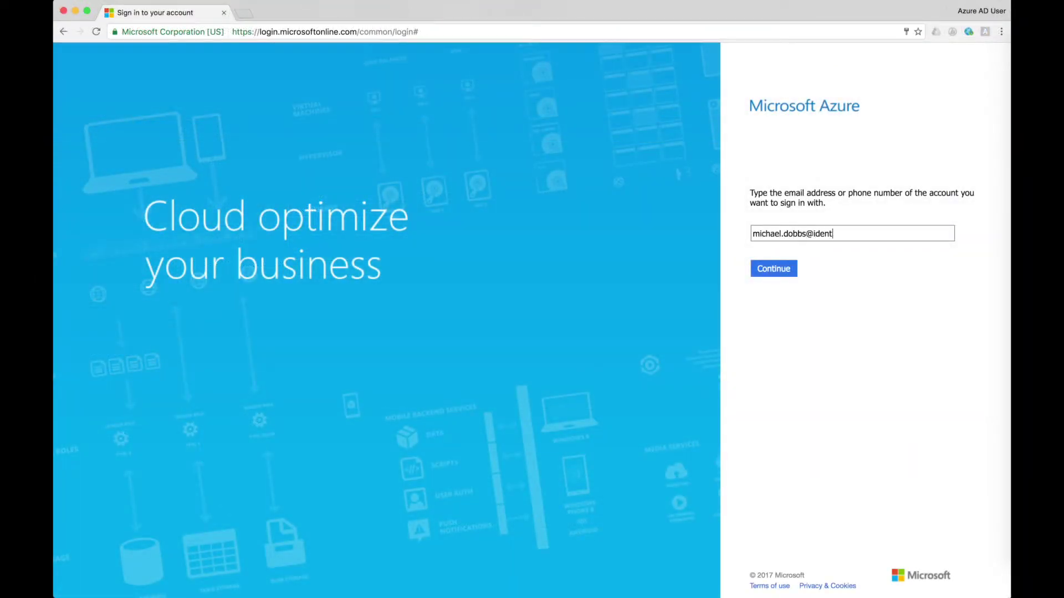
# Step: Sign in to Azure with the new employee's e-mail and account password
pyautogui.press('Return')
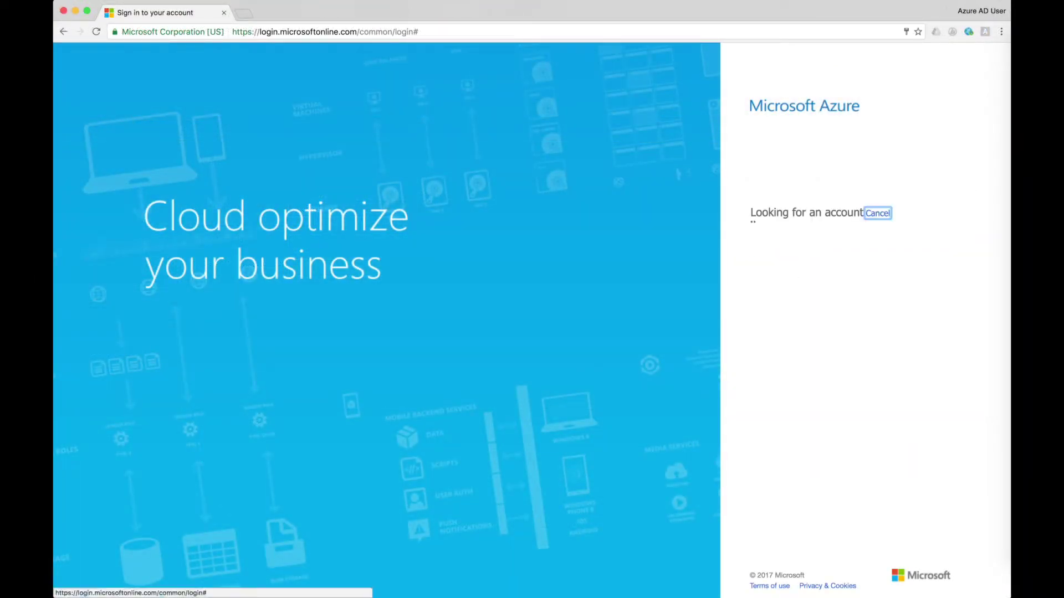
pyautogui.write('•••••••••••••••')
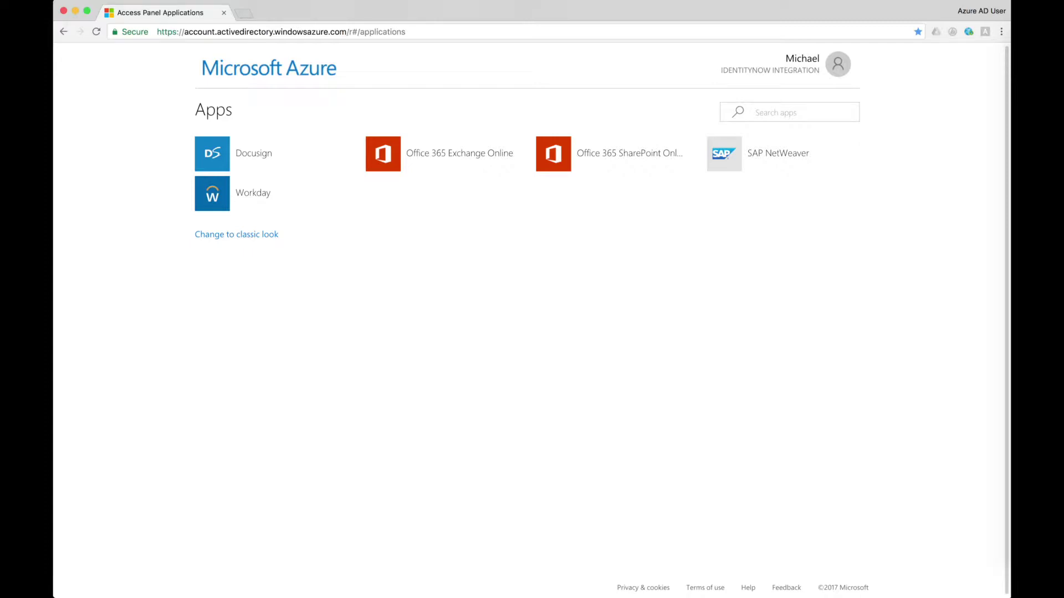
# Step: Change the employee's job sub unit to Finance and save
pyautogui.click(362, 306)
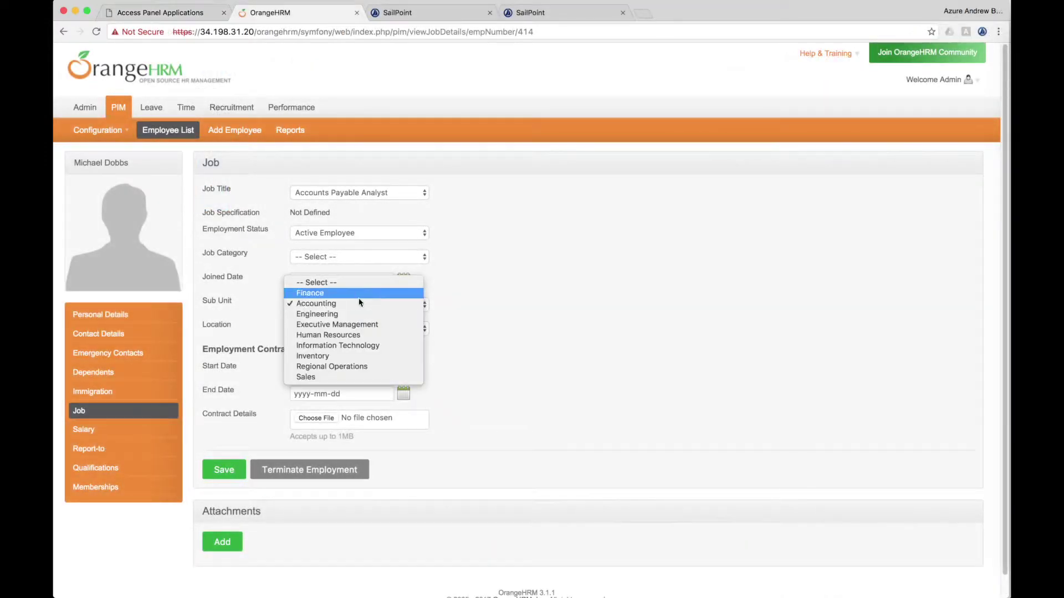
pyautogui.click(359, 293)
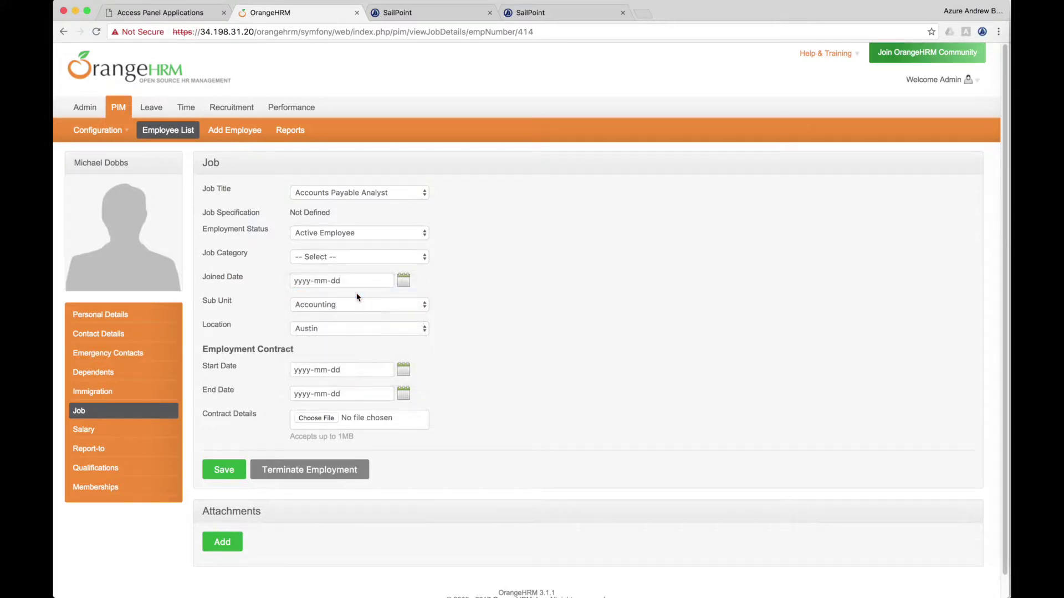
pyautogui.click(236, 471)
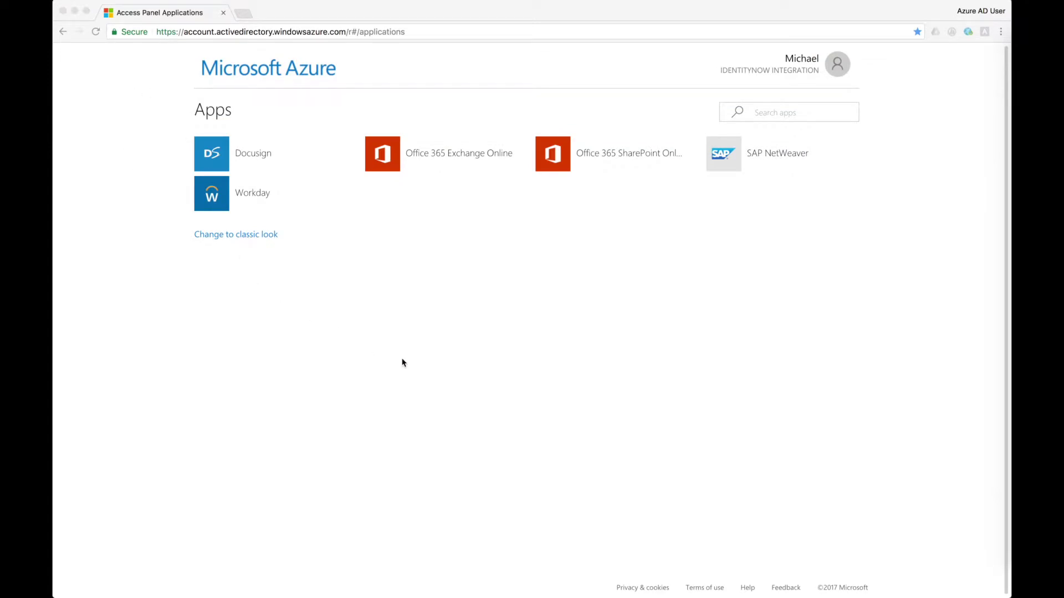
# Step: Reload the employee's Azure apps page to show Oracle EBS and Salesforce
pyautogui.click(341, 347)
pyautogui.click(95, 33)
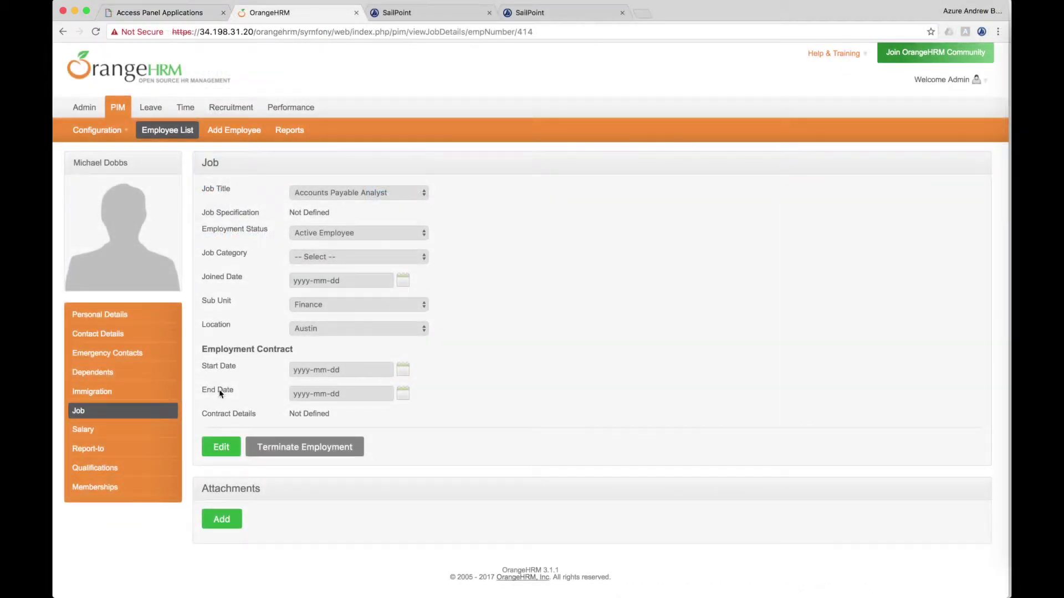
# Step: Edit the Job page to set employment status Inactive Employee and save
pyautogui.click(221, 447)
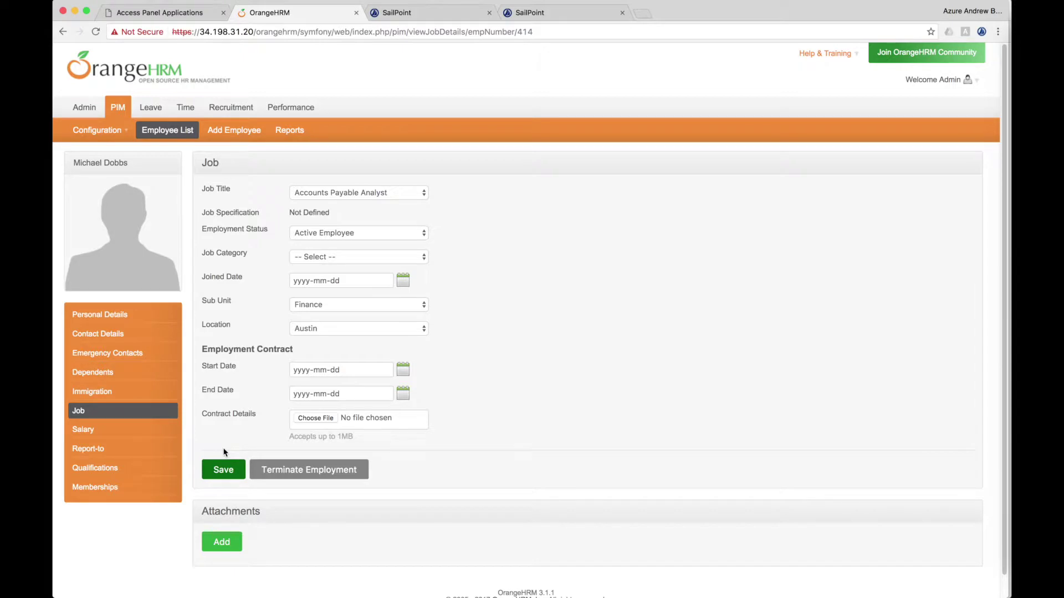
pyautogui.click(412, 233)
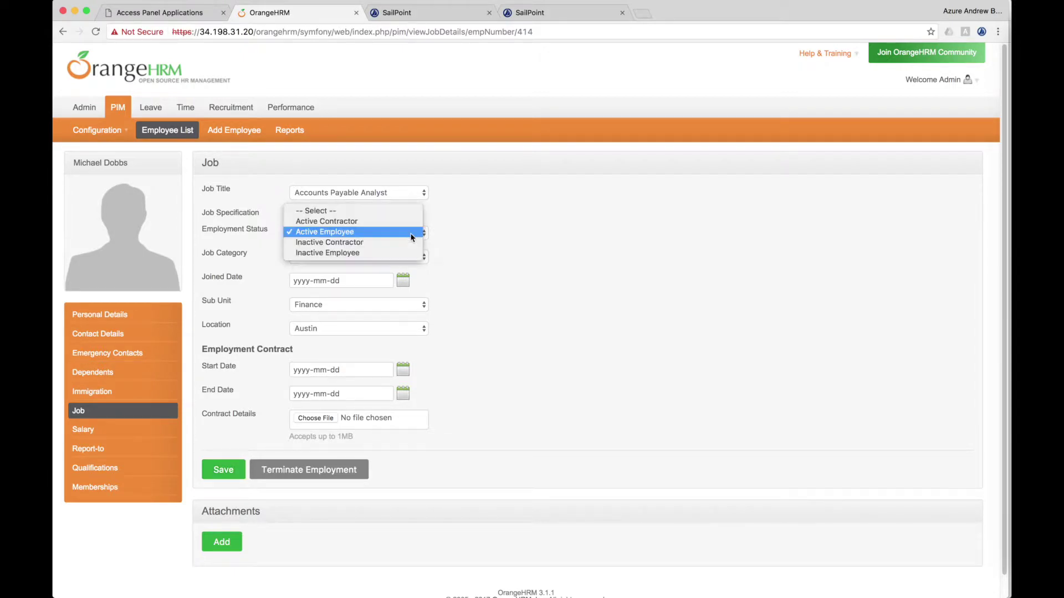
pyautogui.click(382, 253)
pyautogui.click(224, 471)
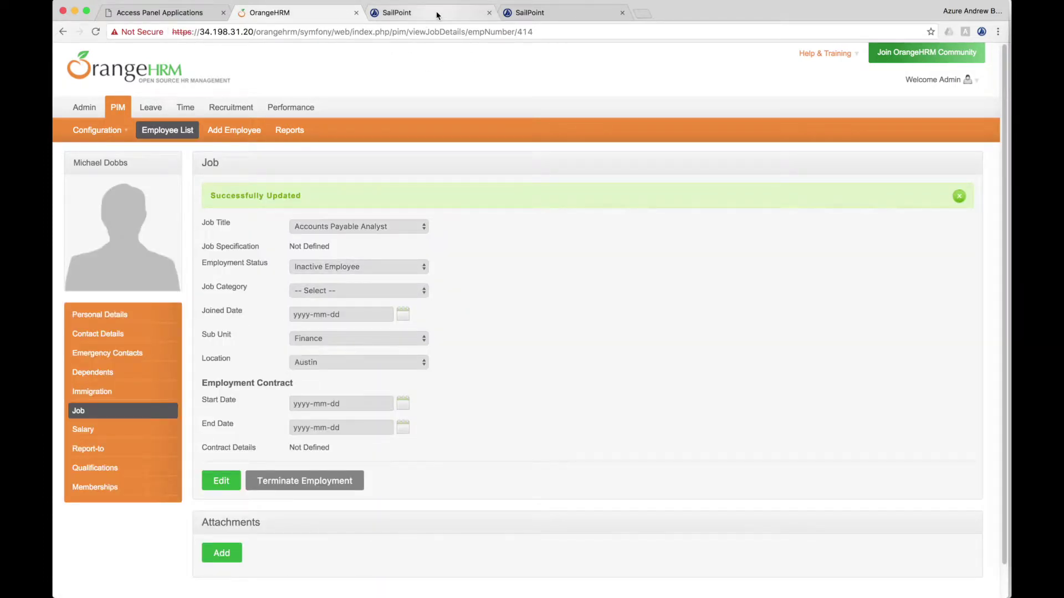
# Step: Enter the account password on the Azure sign-in page and sign in
pyautogui.write('••')
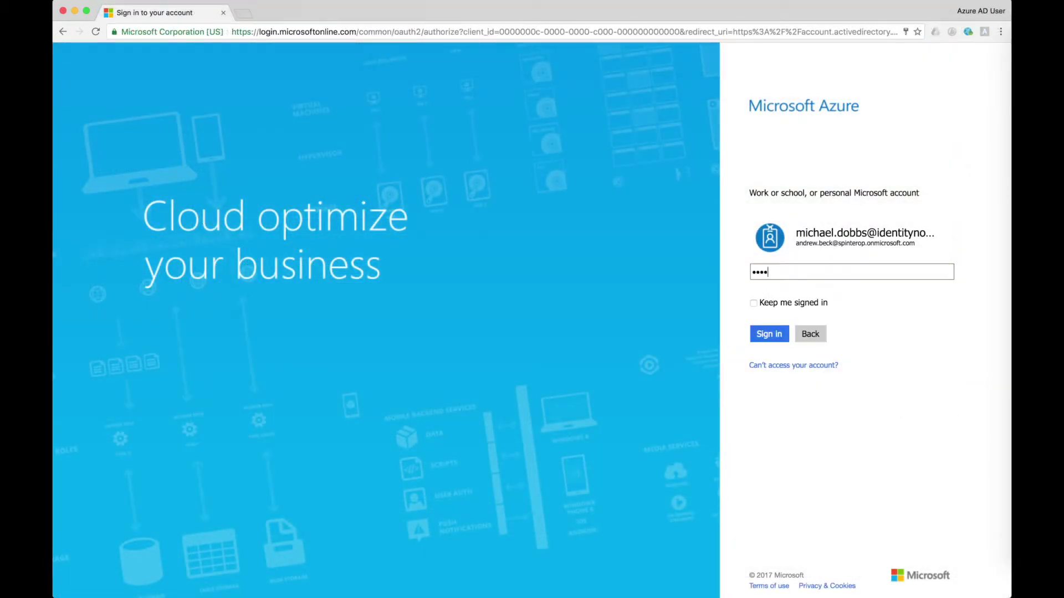
pyautogui.write('••••••••••')
pyautogui.click(760, 333)
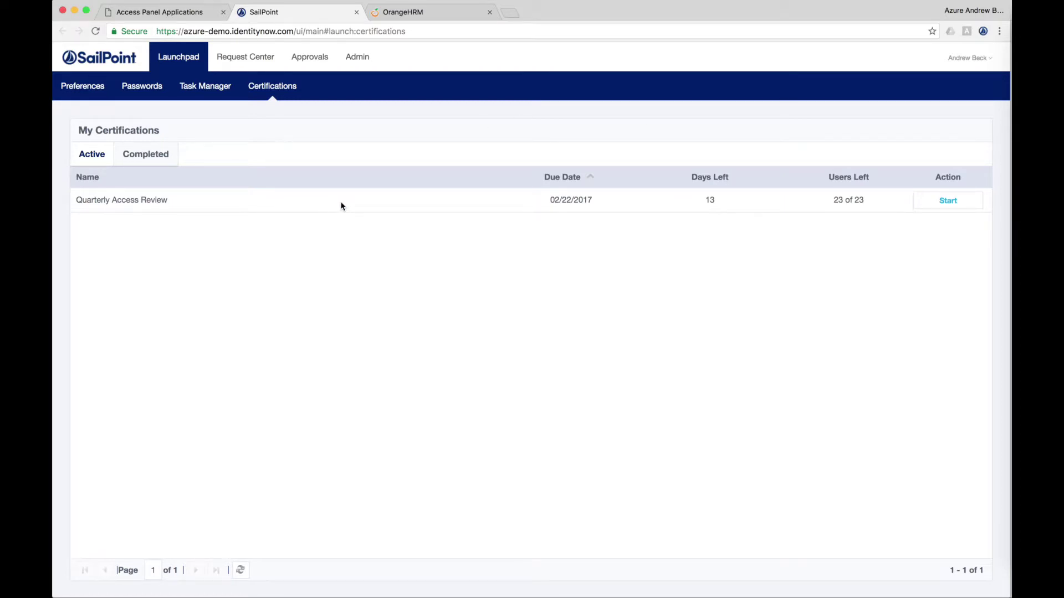
# Step: Start the Quarterly Access Review and approve Docusign, WebEx, Workday, revoking Salesforce for the first user
pyautogui.click(942, 209)
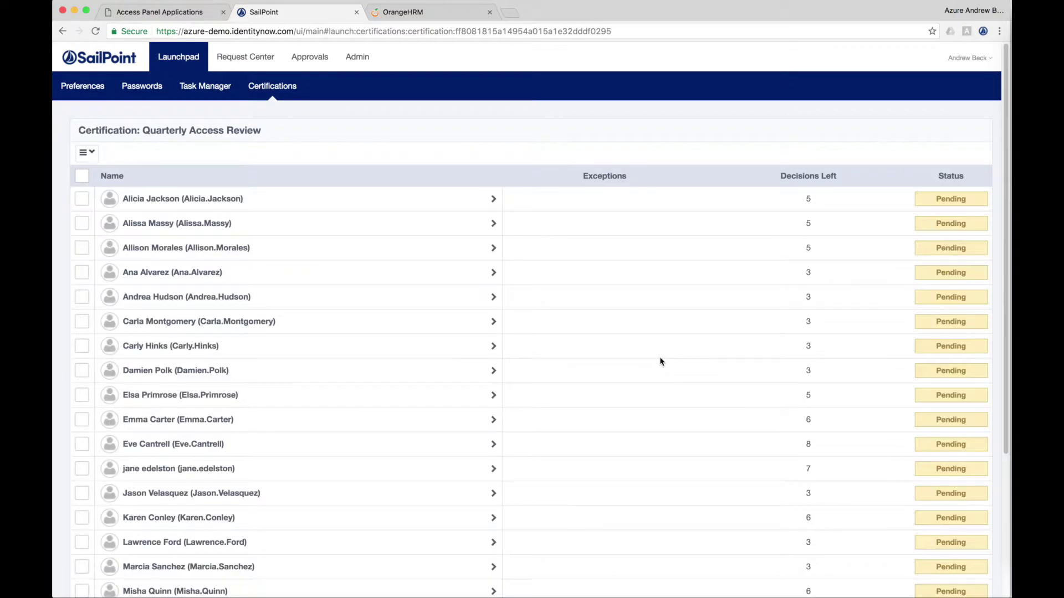
pyautogui.click(239, 199)
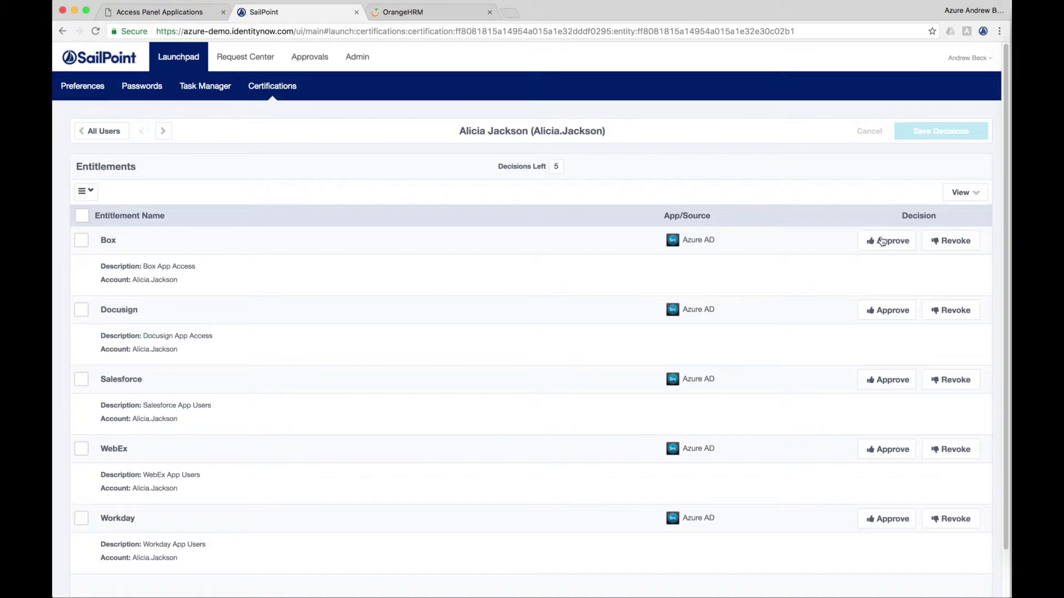
pyautogui.click(890, 315)
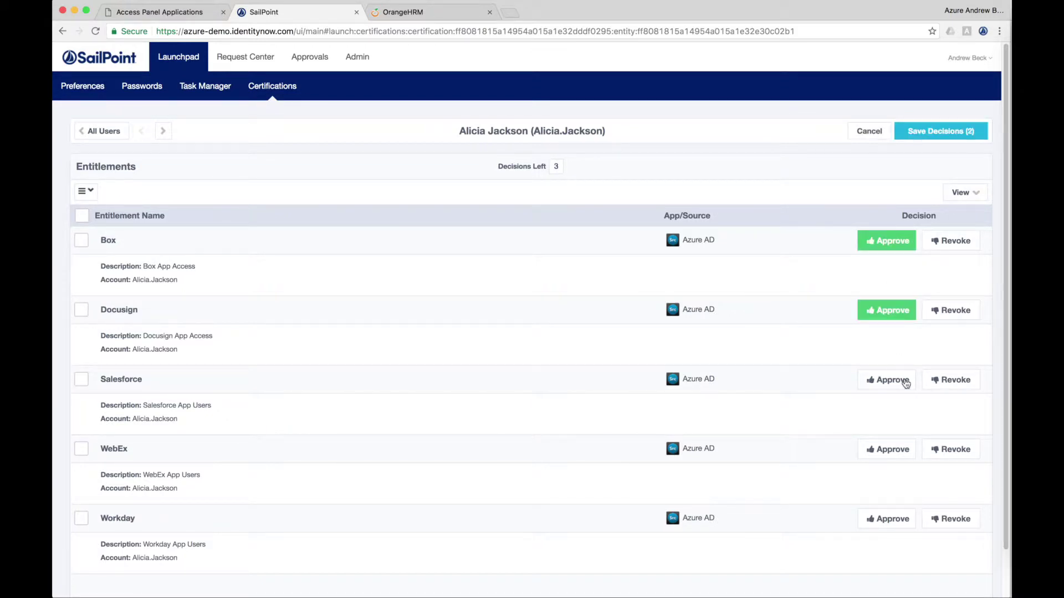
pyautogui.click(959, 381)
pyautogui.click(895, 456)
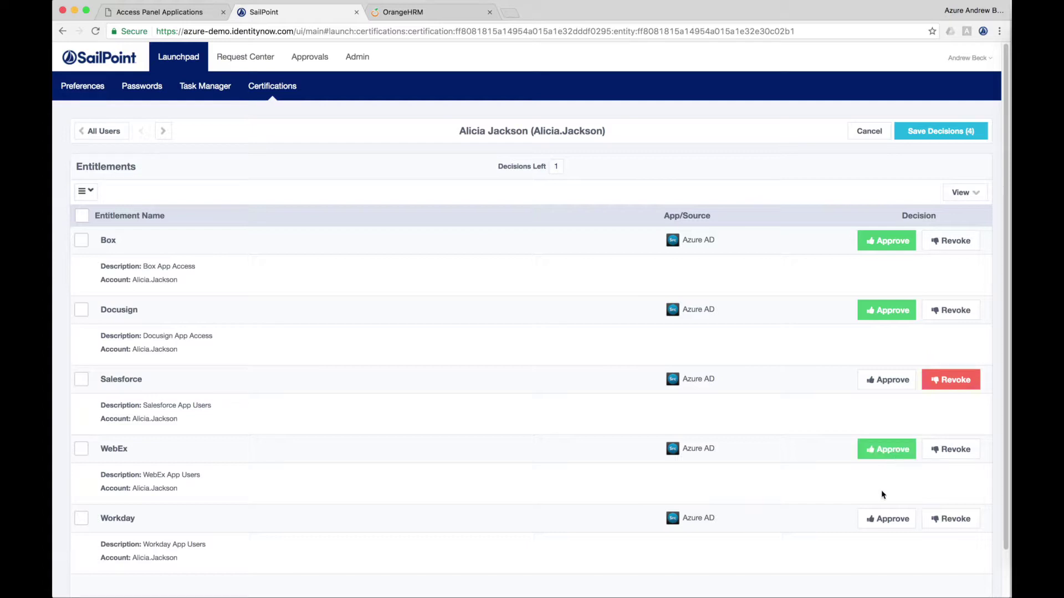
pyautogui.click(885, 524)
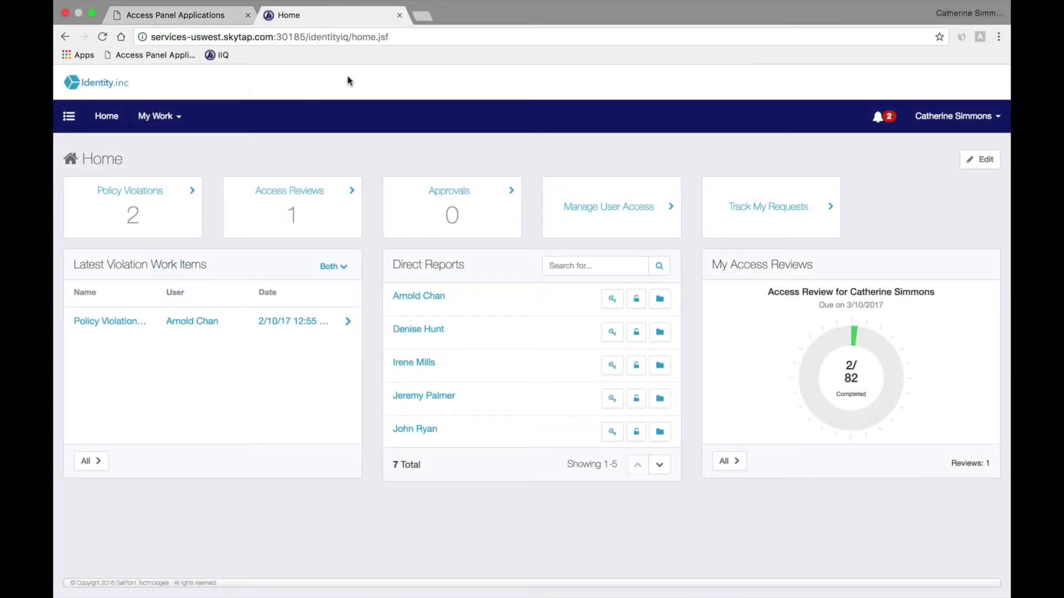
# Step: Open IdentityIQ's Policy Violations list showing two Oracle EBS–SAP conflicts
pyautogui.click(145, 215)
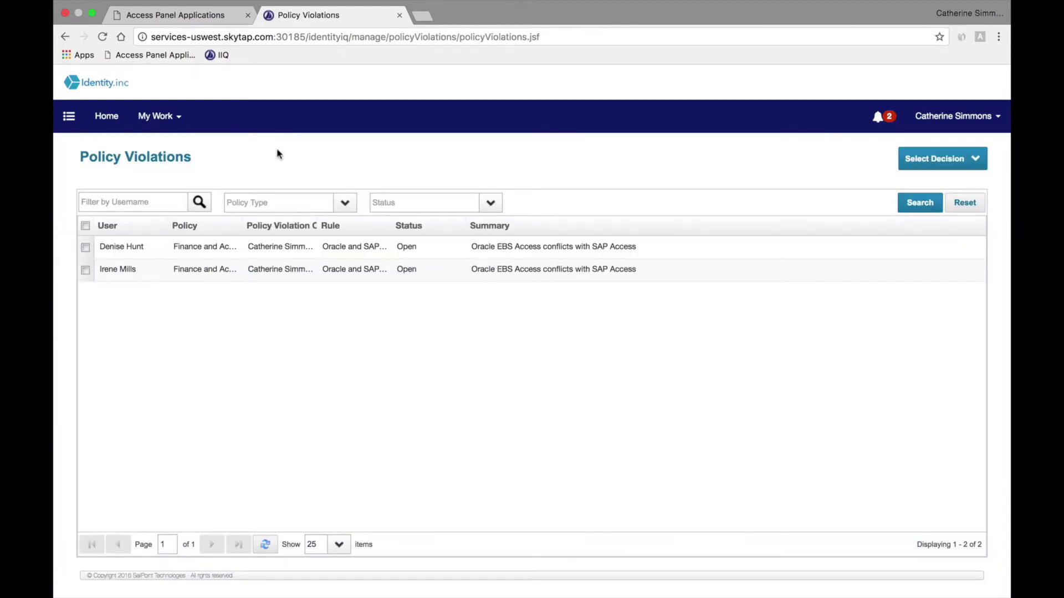
# Step: Correct the second user's violation by selecting the Oracle EBS Access role for revocation
pyautogui.click(288, 272)
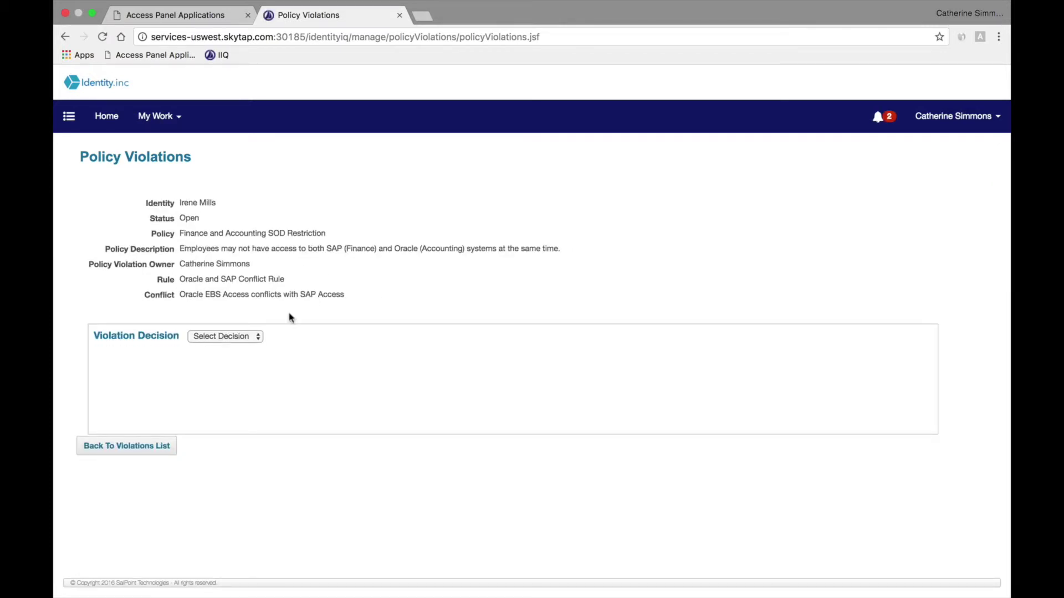
pyautogui.click(243, 337)
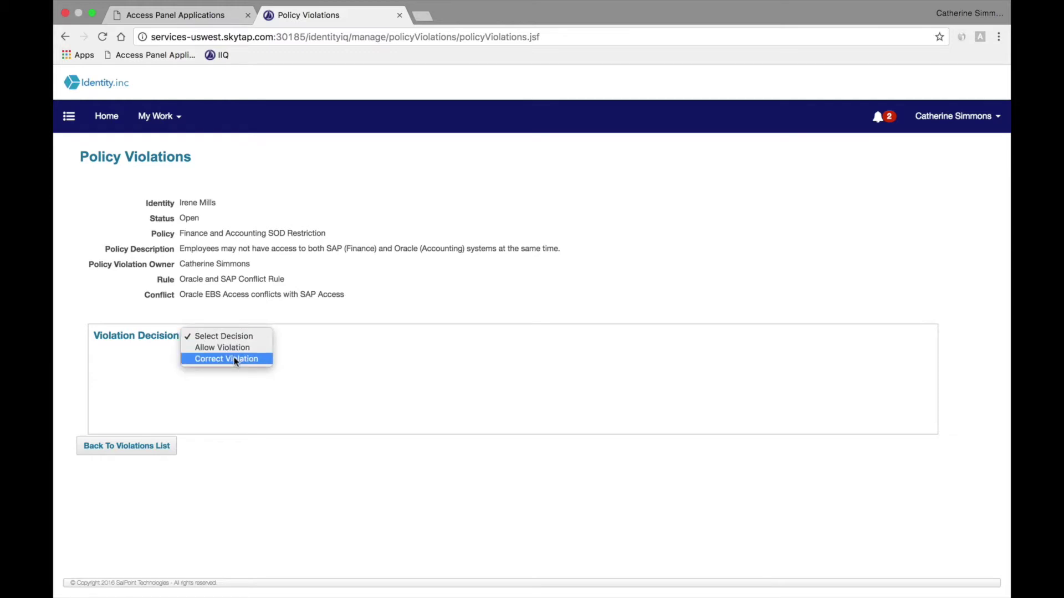
pyautogui.click(236, 360)
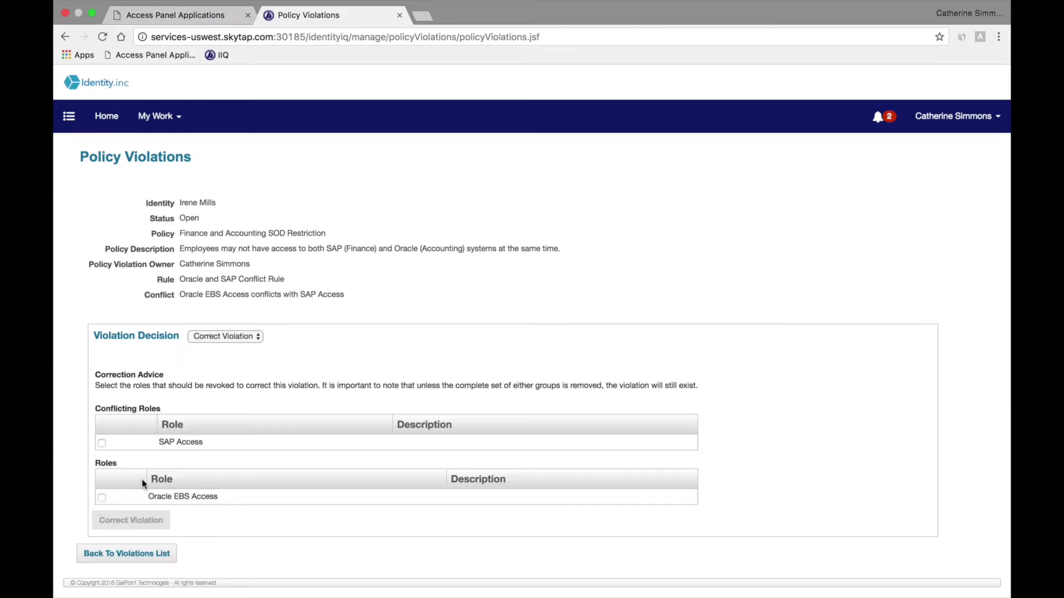
pyautogui.click(102, 497)
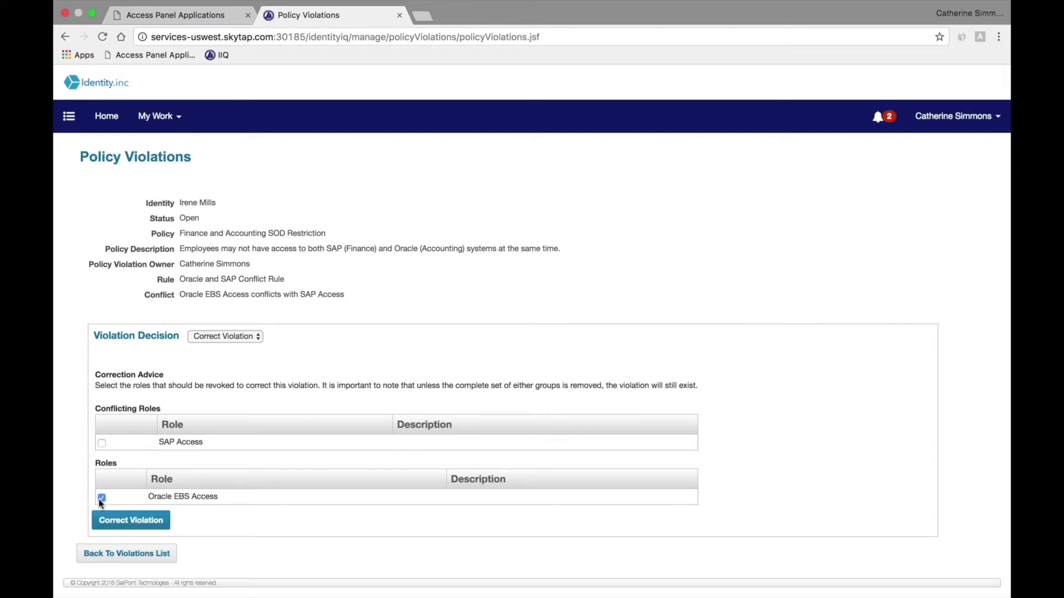
pyautogui.click(126, 524)
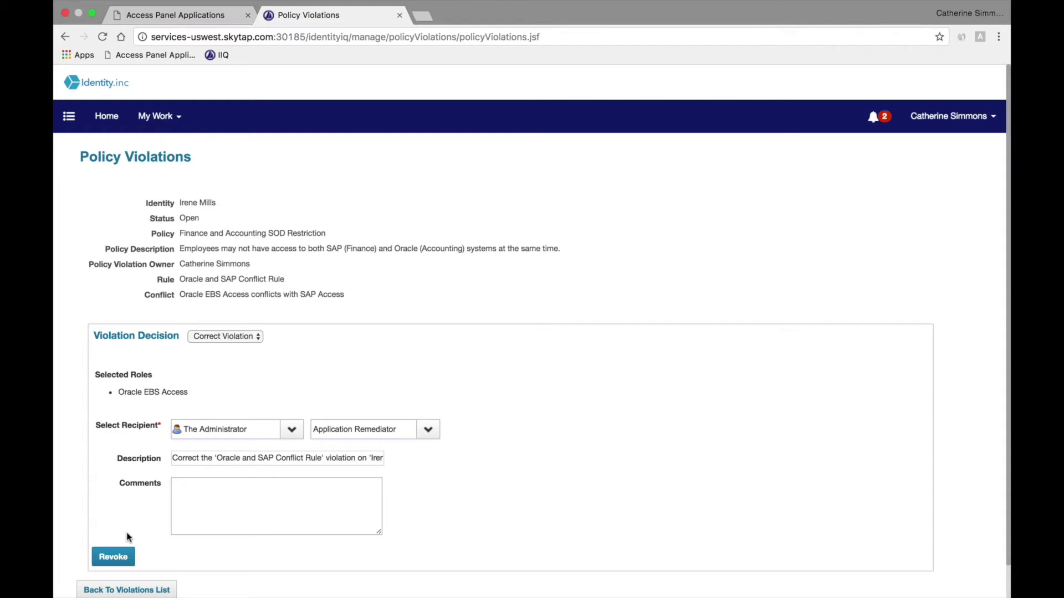
# Step: Revoke the Oracle EBS Access role with the comment 'This is against company policy'
pyautogui.click(211, 492)
pyautogui.write('This is against company policy.')
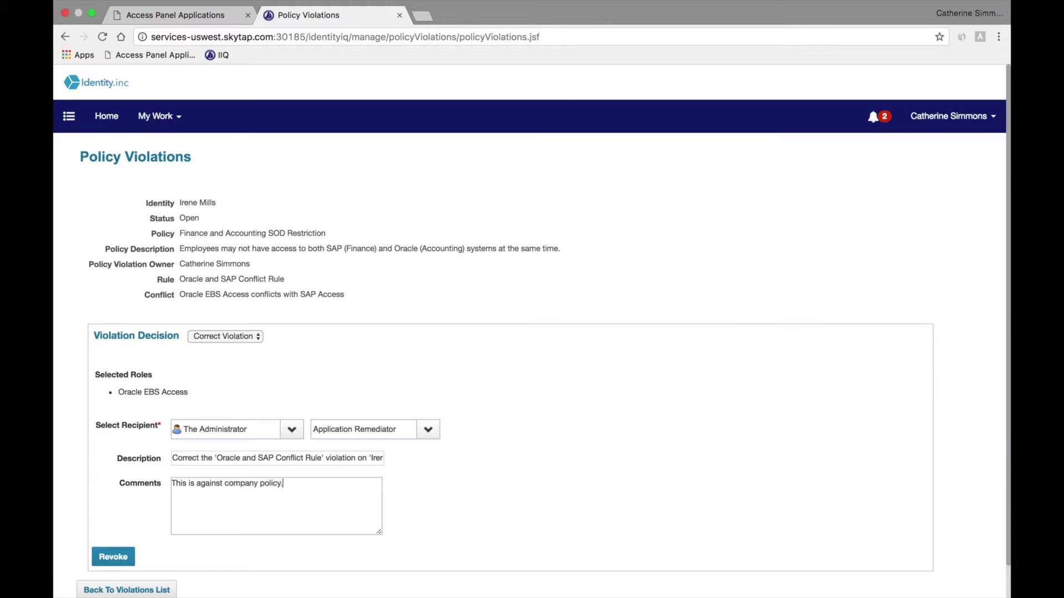
pyautogui.click(114, 557)
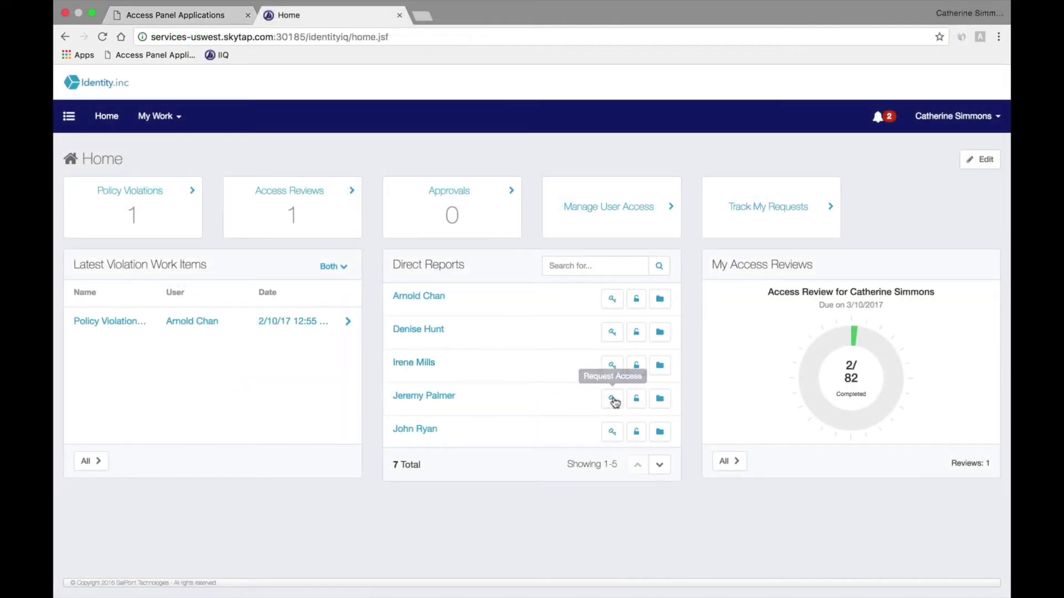
# Step: Start an access request for the fifth direct report, filtering available access by role type
pyautogui.click(613, 431)
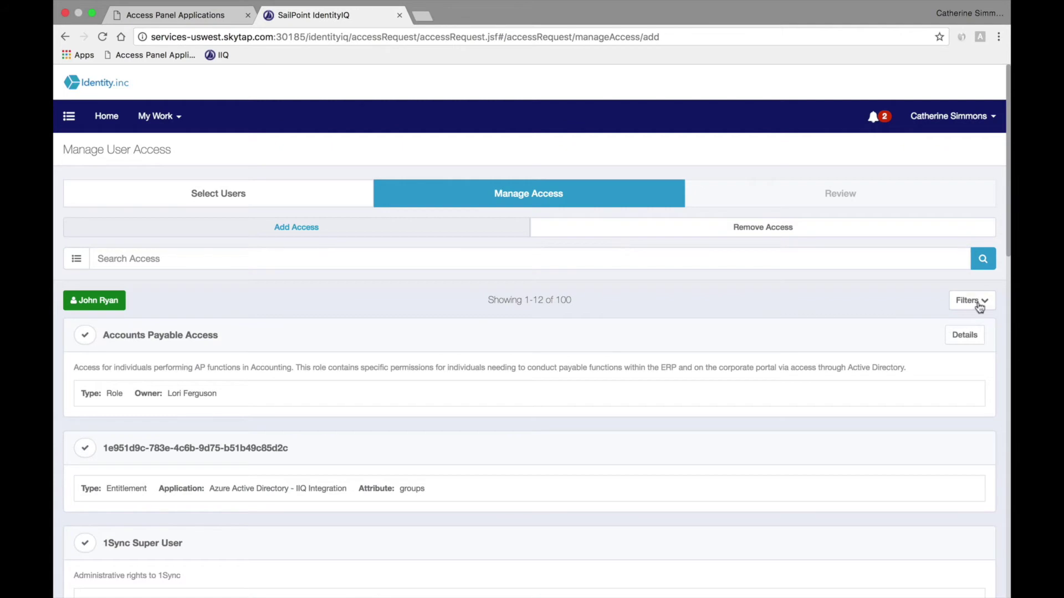
pyautogui.click(980, 308)
pyautogui.click(277, 363)
pyautogui.click(119, 444)
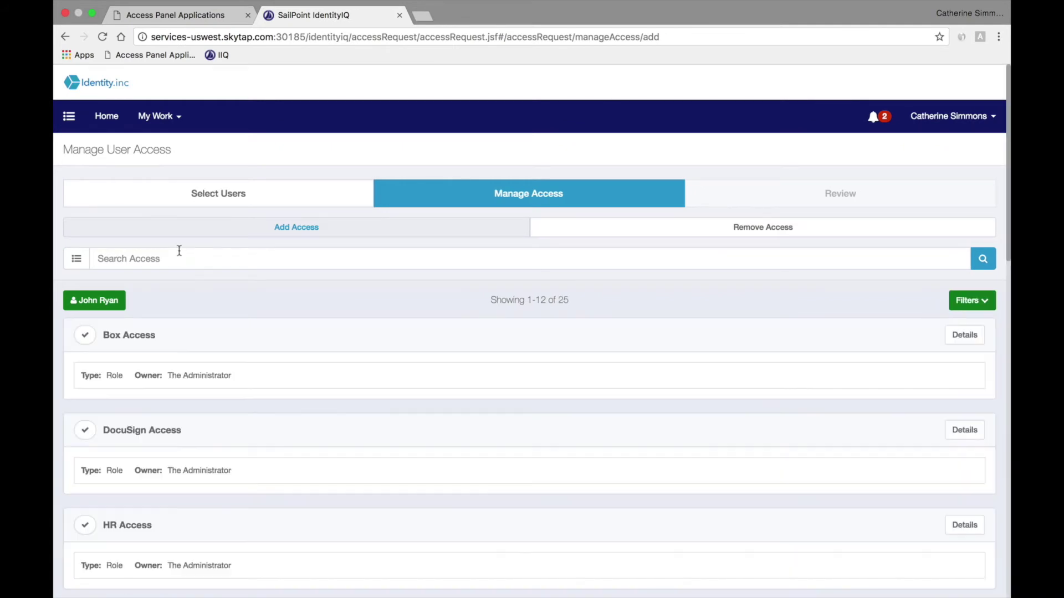
# Step: Search for oracle and sap access, add SAP Access, and submit the reviewed request
pyautogui.click(168, 258)
pyautogui.write('oracle')
pyautogui.press('Return')
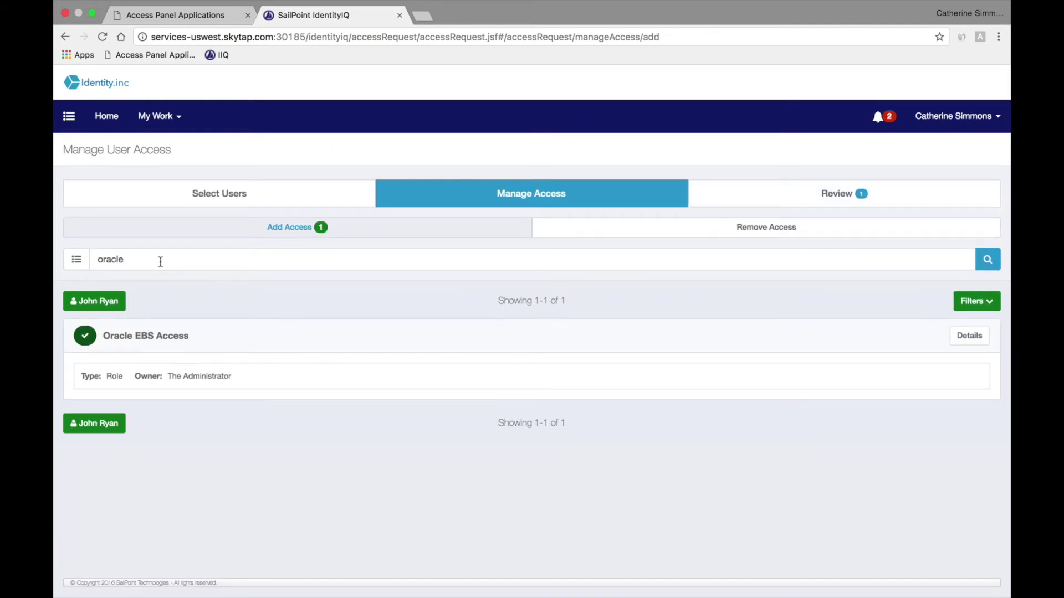
pyautogui.tripleClick(161, 261)
pyautogui.write('sap')
pyautogui.press('Return')
pyautogui.click(84, 336)
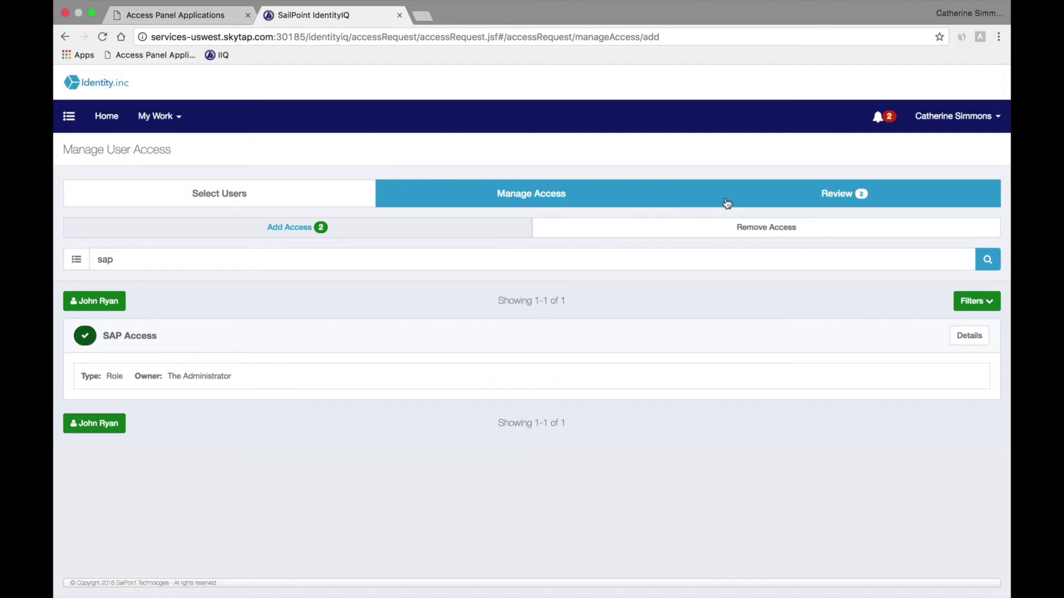
pyautogui.click(804, 205)
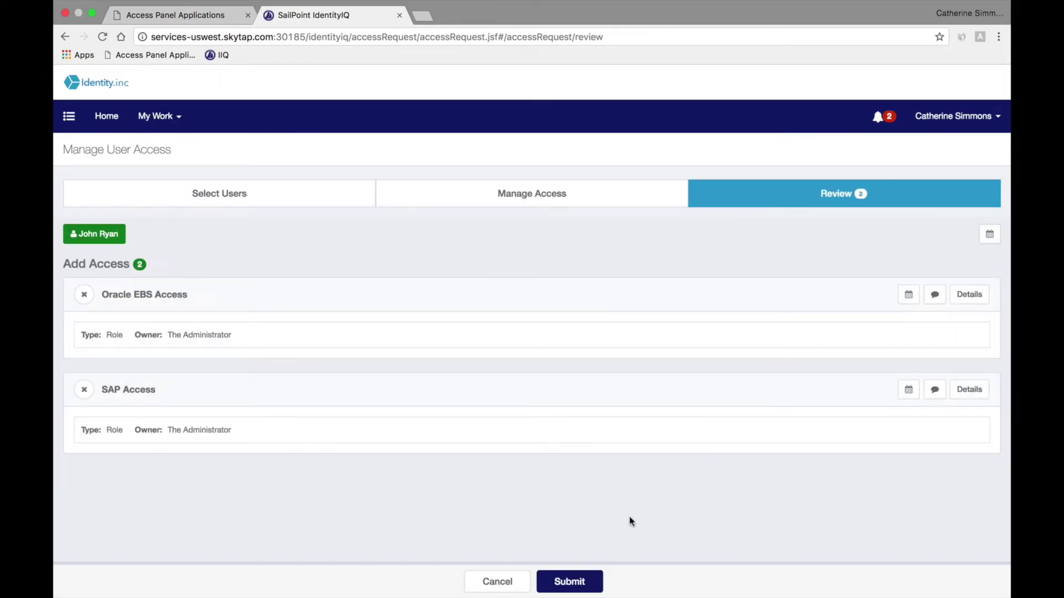
pyautogui.click(571, 583)
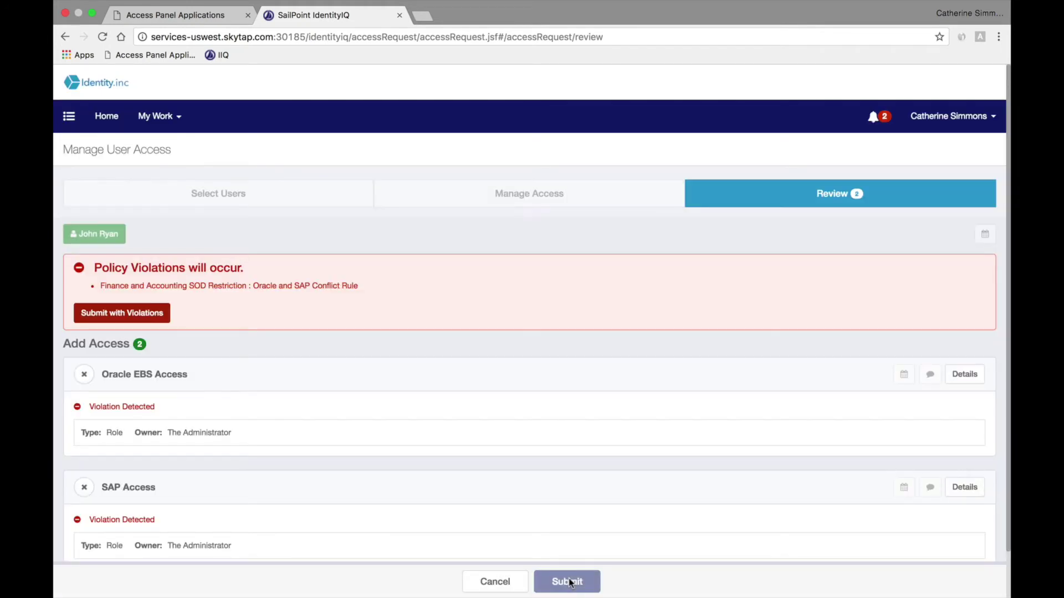
# Step: Submit with violations, justified as 'This is needed for a short period of time.'
pyautogui.scroll(-2, 318, 376)
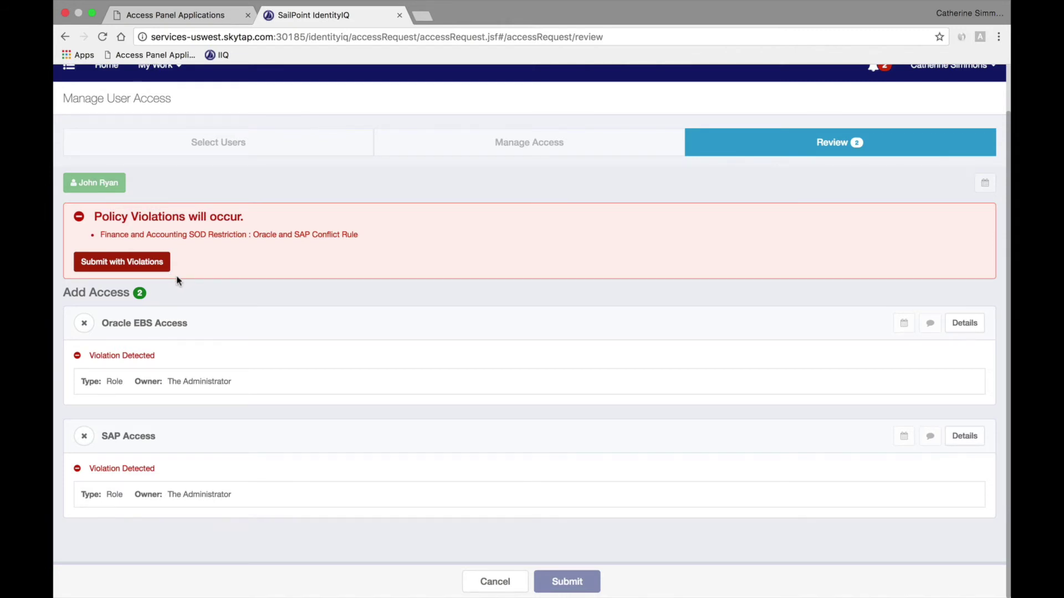
pyautogui.click(148, 265)
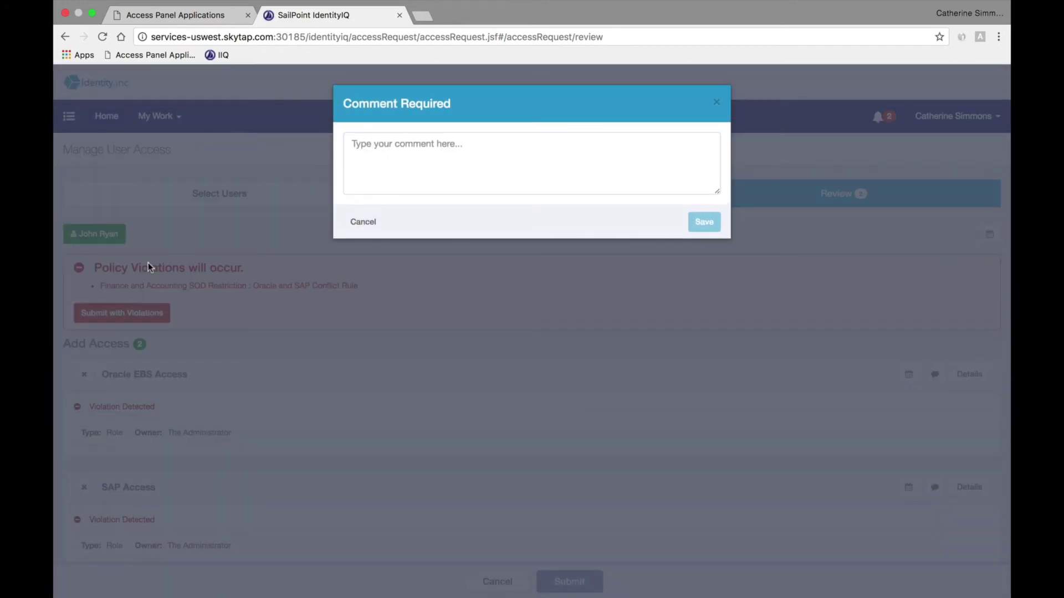
pyautogui.click(387, 175)
pyautogui.write('This')
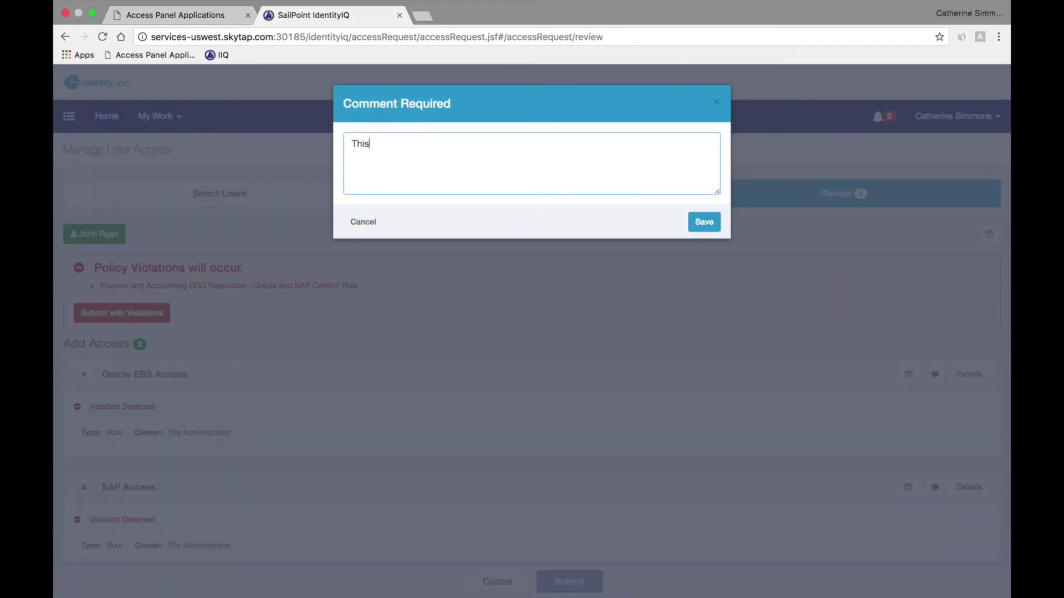
pyautogui.write(' is needed for a short period of time.')
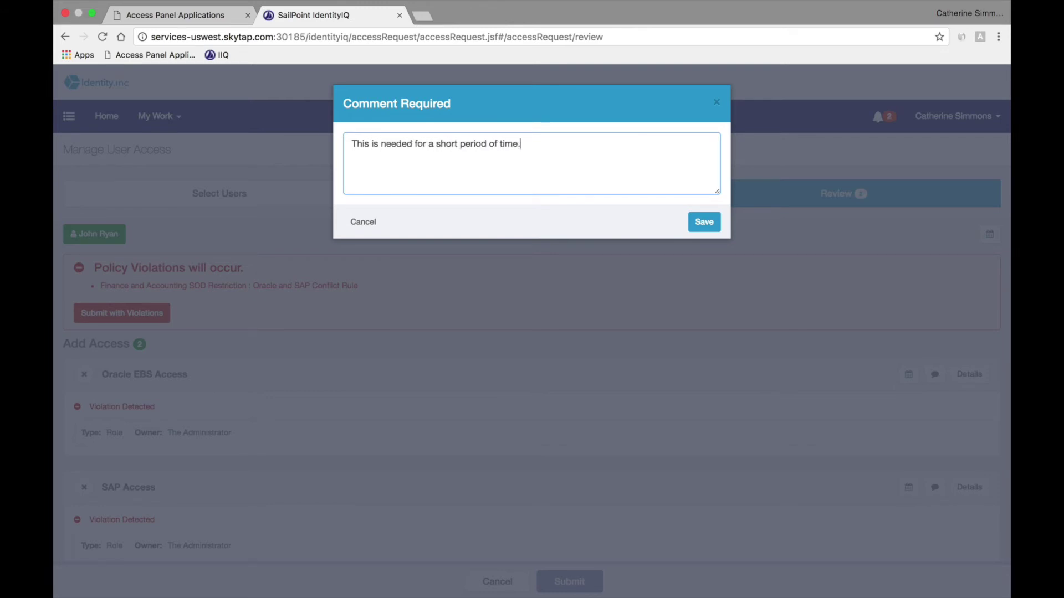
pyautogui.click(704, 227)
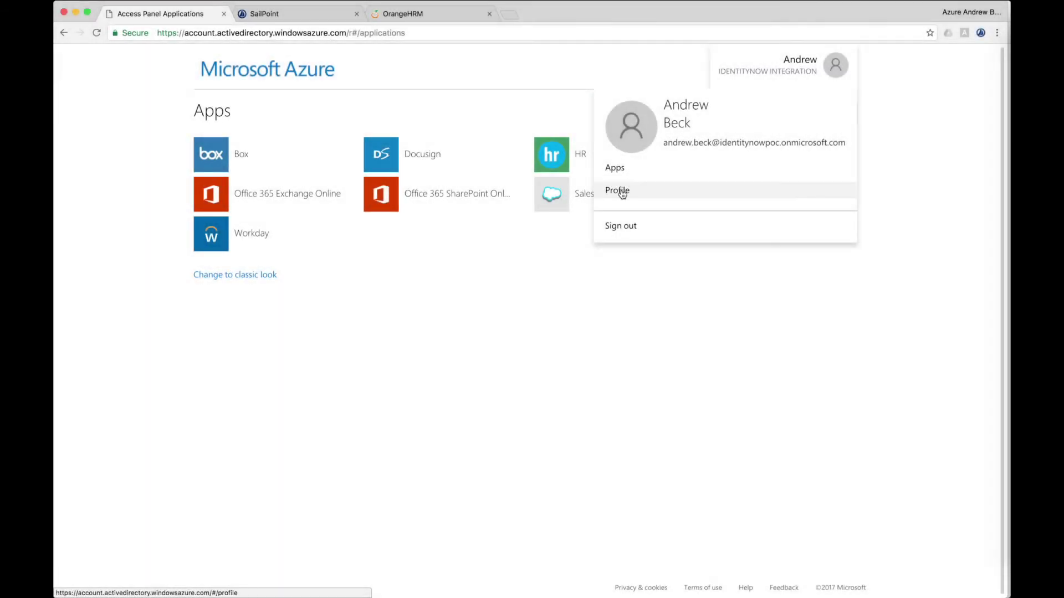
# Step: Go from the account's profile page to the change password form
pyautogui.click(622, 194)
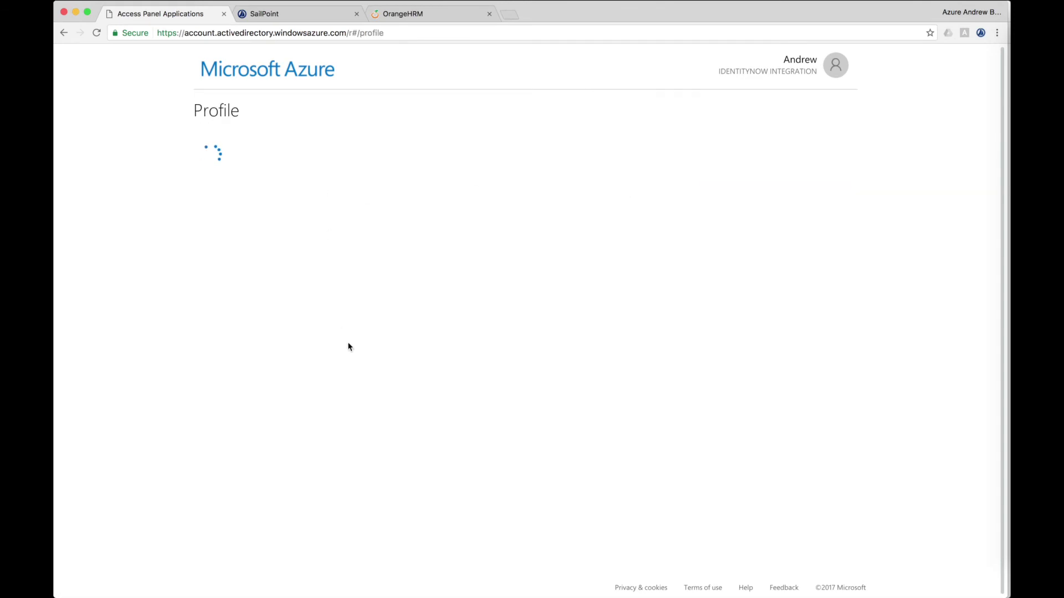
pyautogui.click(697, 175)
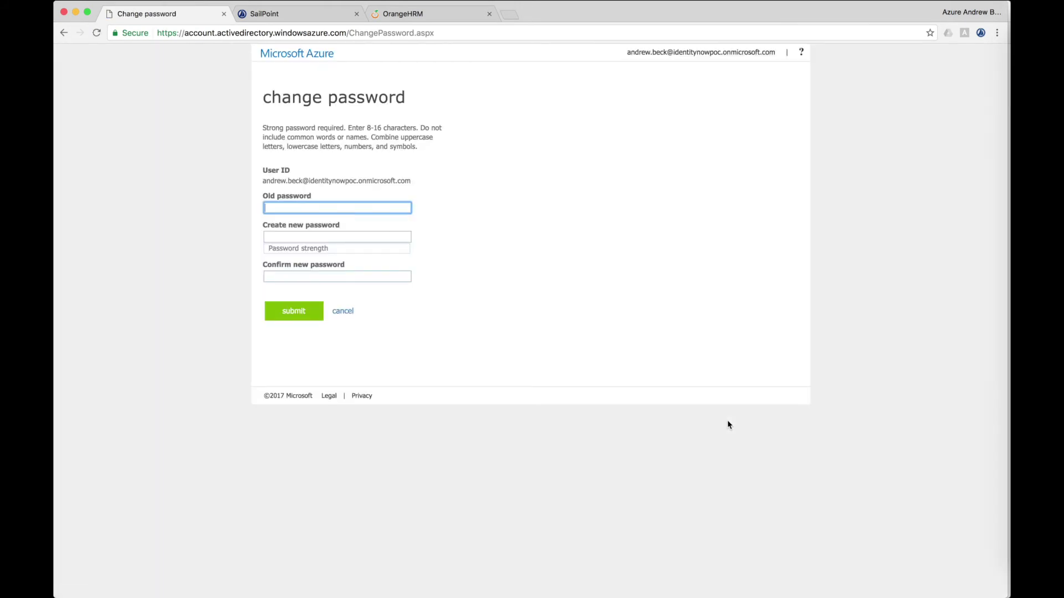
# Step: Enter the old password and a new strong password
pyautogui.write('•••••••••••••••')
pyautogui.press('Tab')
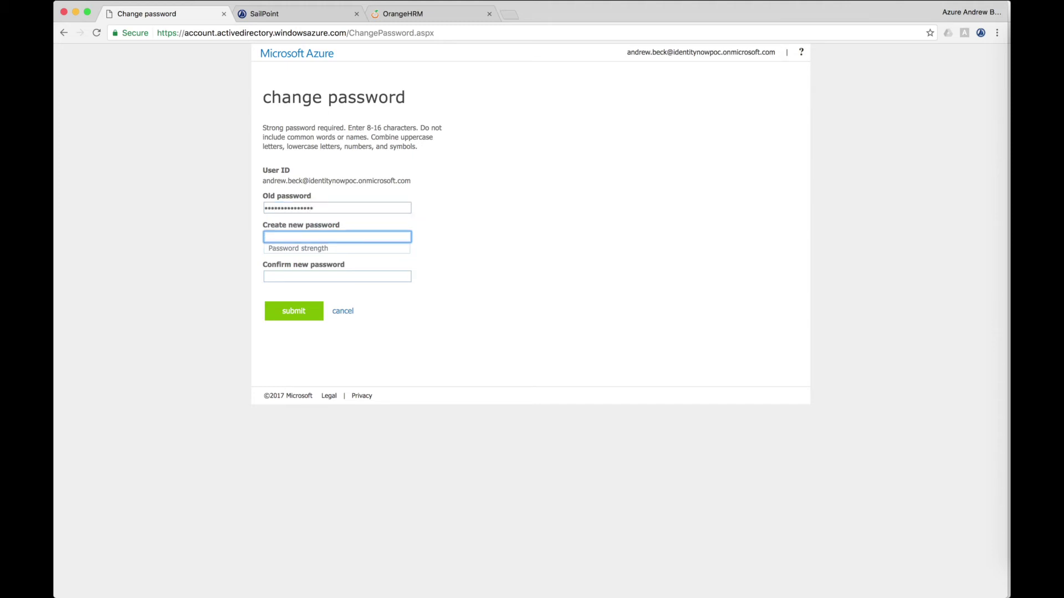
pyautogui.write('••••••••')
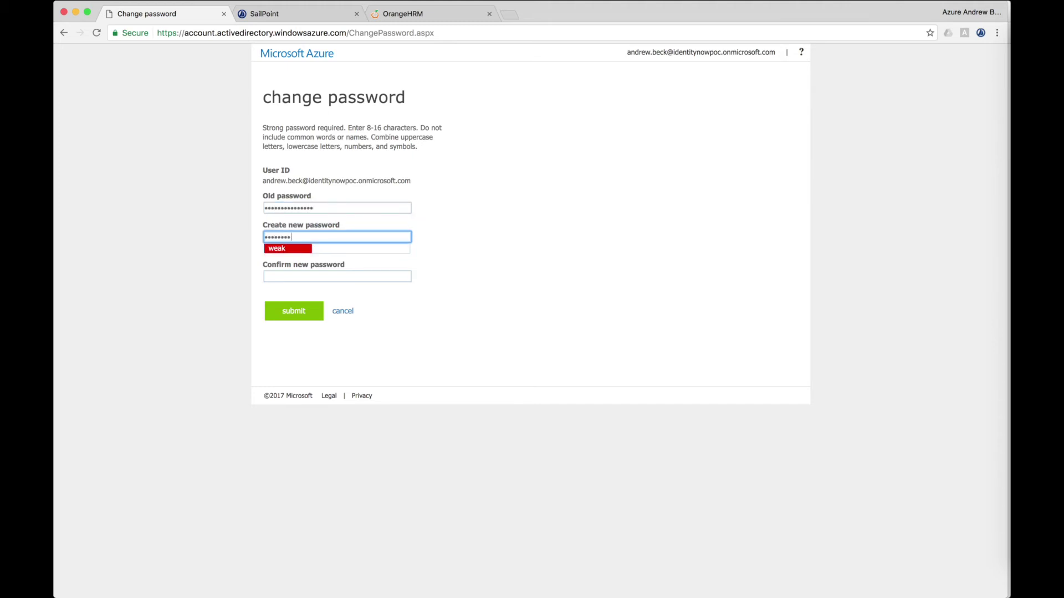
pyautogui.press('BackSpace')
pyautogui.press('BackSpace')
pyautogui.press('BackSpace')
pyautogui.press('BackSpace')
pyautogui.press('BackSpace')
pyautogui.press('BackSpace')
pyautogui.press('BackSpace')
pyautogui.press('BackSpace')
pyautogui.write('•••••')
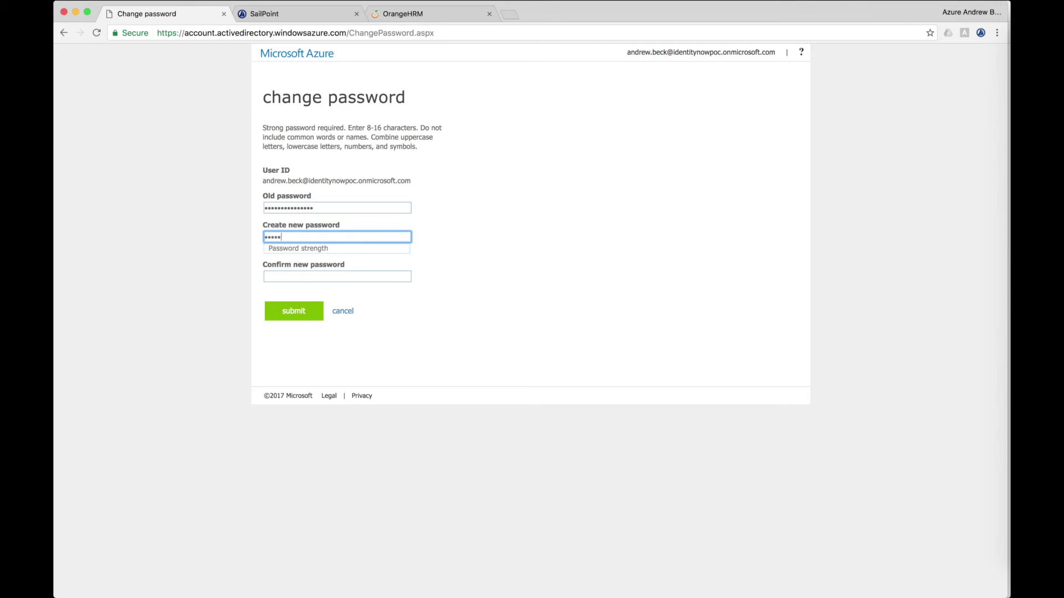
pyautogui.write('••••••')
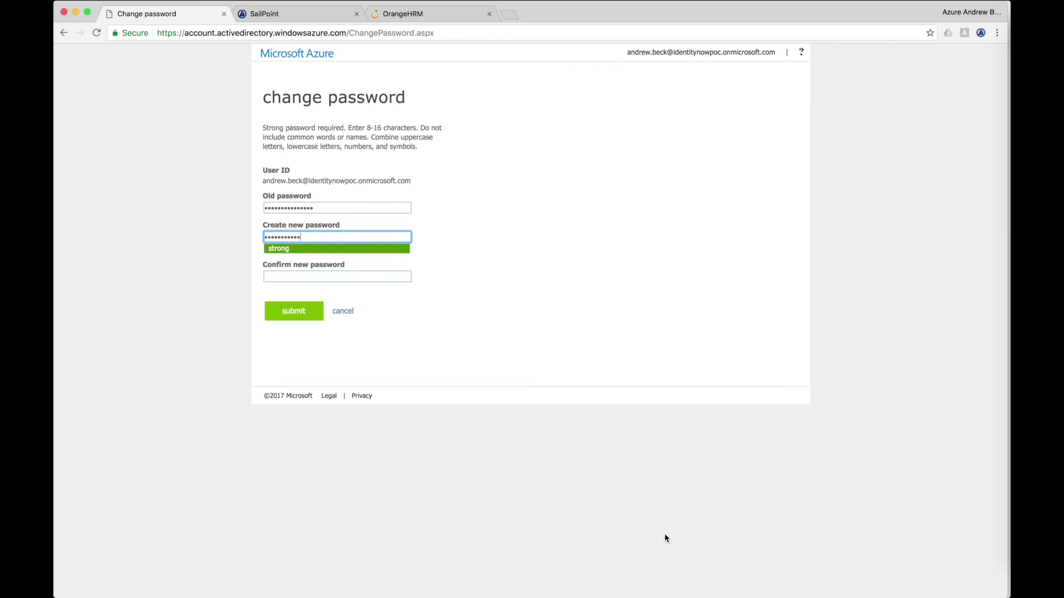
pyautogui.press('BackSpace')
pyautogui.press('BackSpace')
pyautogui.press('BackSpace')
pyautogui.press('BackSpace')
pyautogui.press('BackSpace')
pyautogui.press('BackSpace')
pyautogui.press('BackSpace')
pyautogui.press('BackSpace')
pyautogui.press('BackSpace')
pyautogui.press('BackSpace')
pyautogui.write('••••••••••')
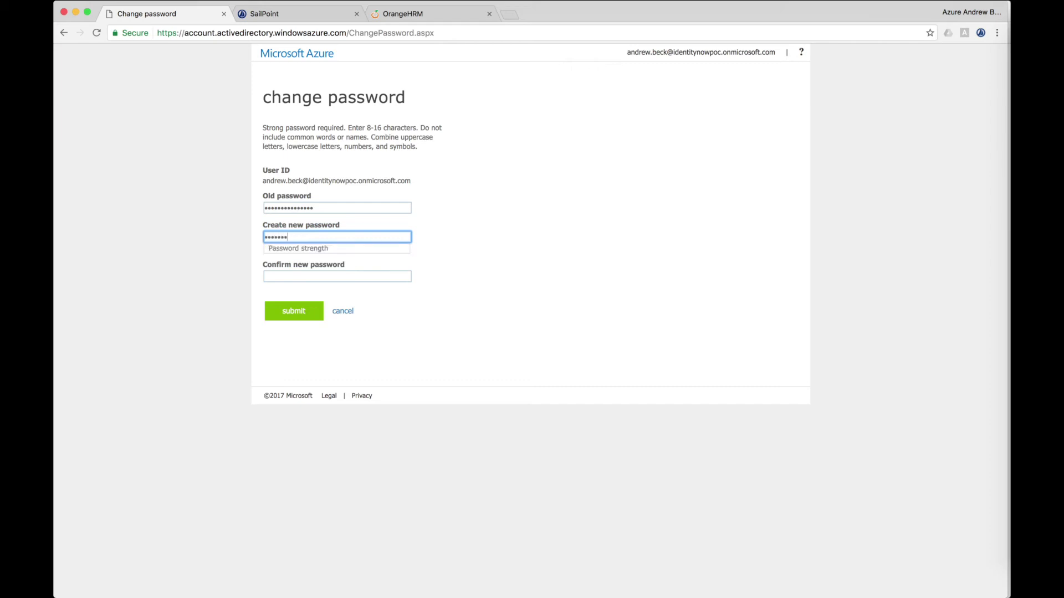
pyautogui.write('•••••')
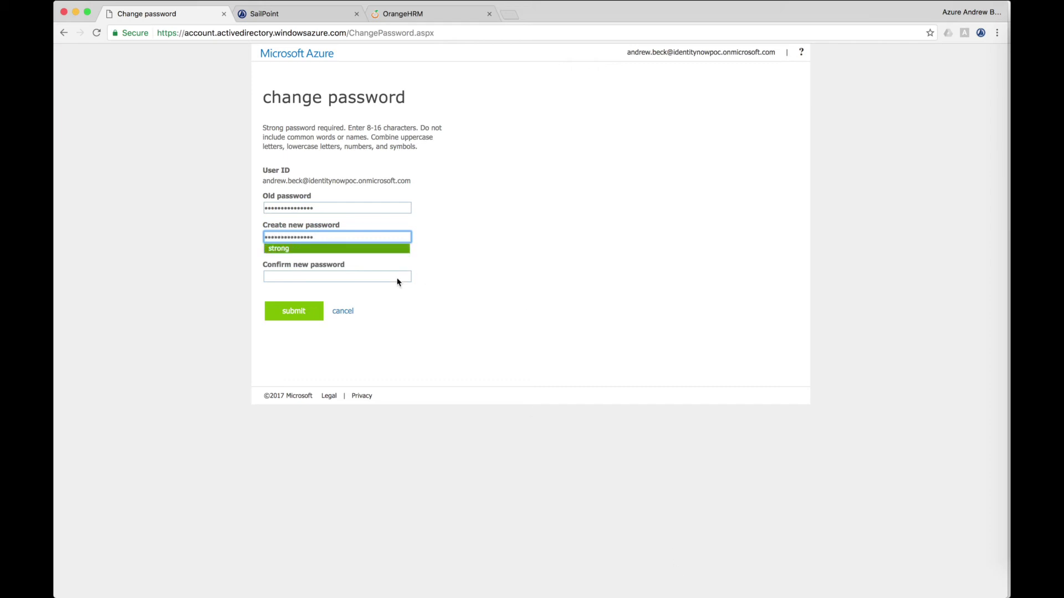
# Step: Re-enter and confirm the new password, then submit the change
pyautogui.press('Tab')
pyautogui.doubleClick(341, 239)
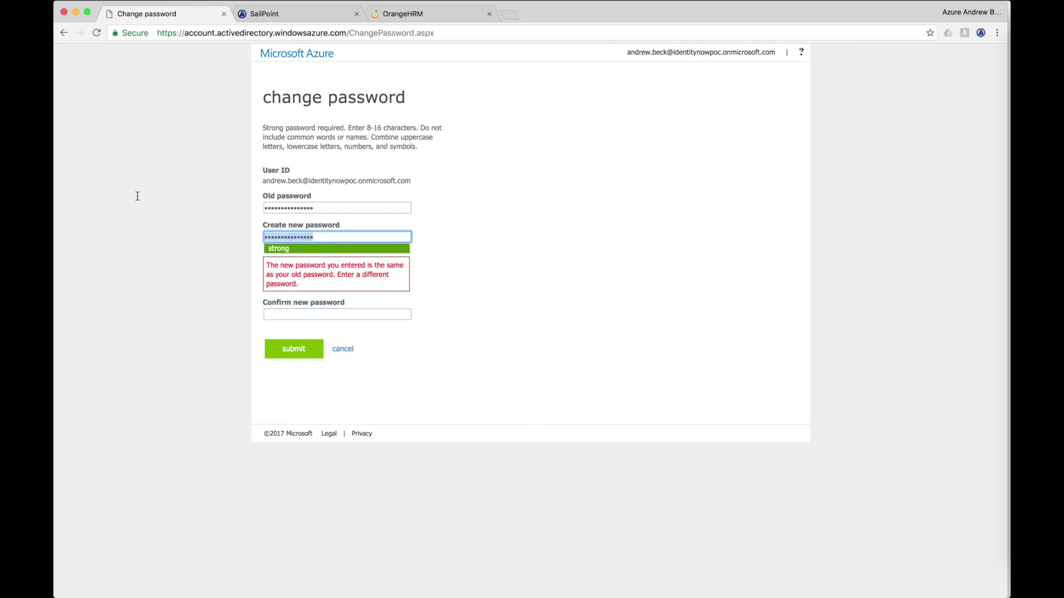
pyautogui.write('••••••••••••••')
pyautogui.click(312, 315)
pyautogui.write('••••')
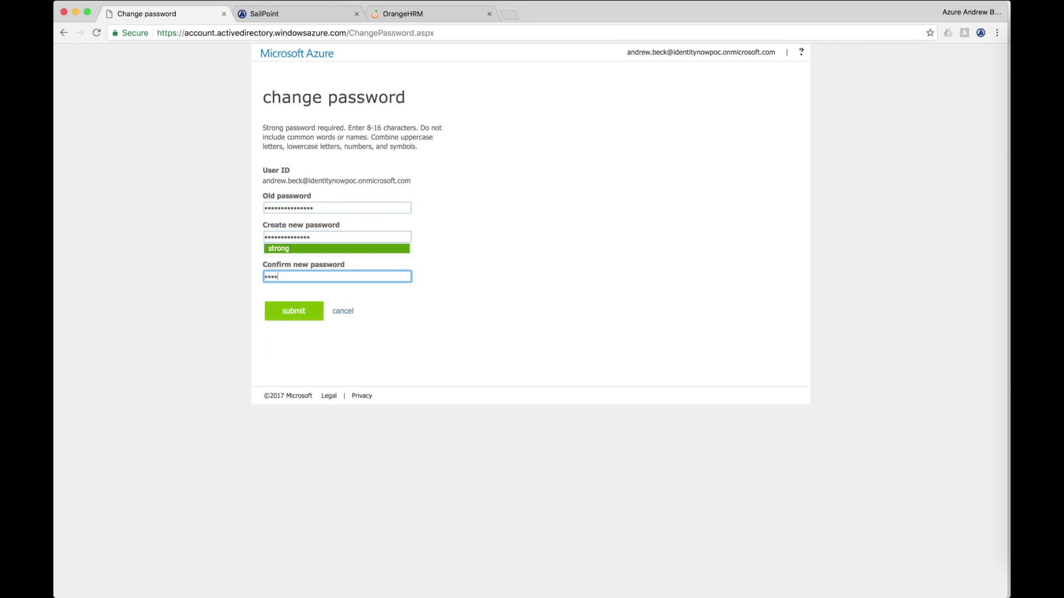
pyautogui.write('••••••••••')
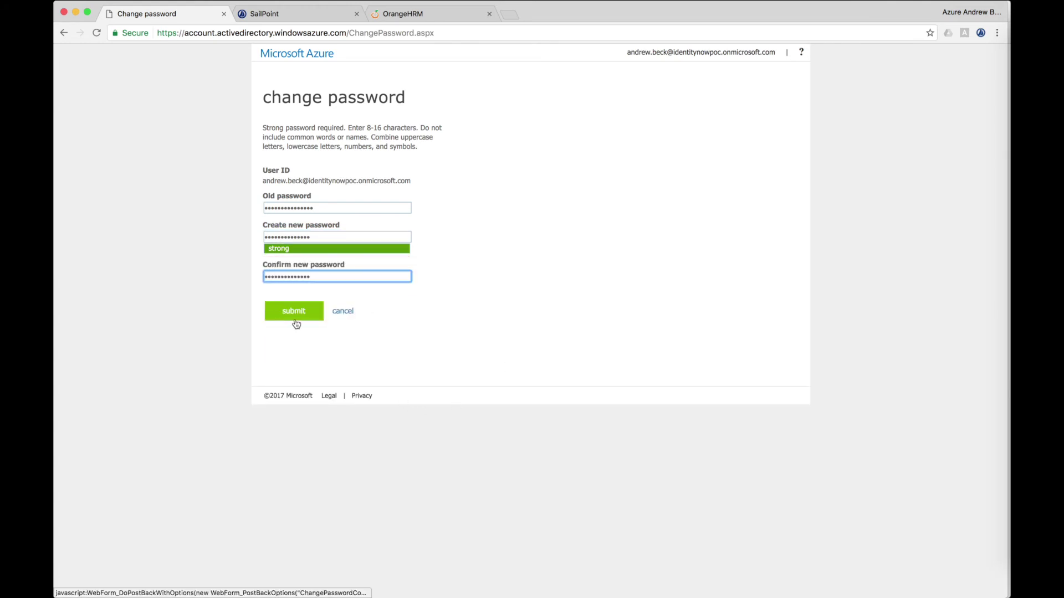
pyautogui.click(296, 324)
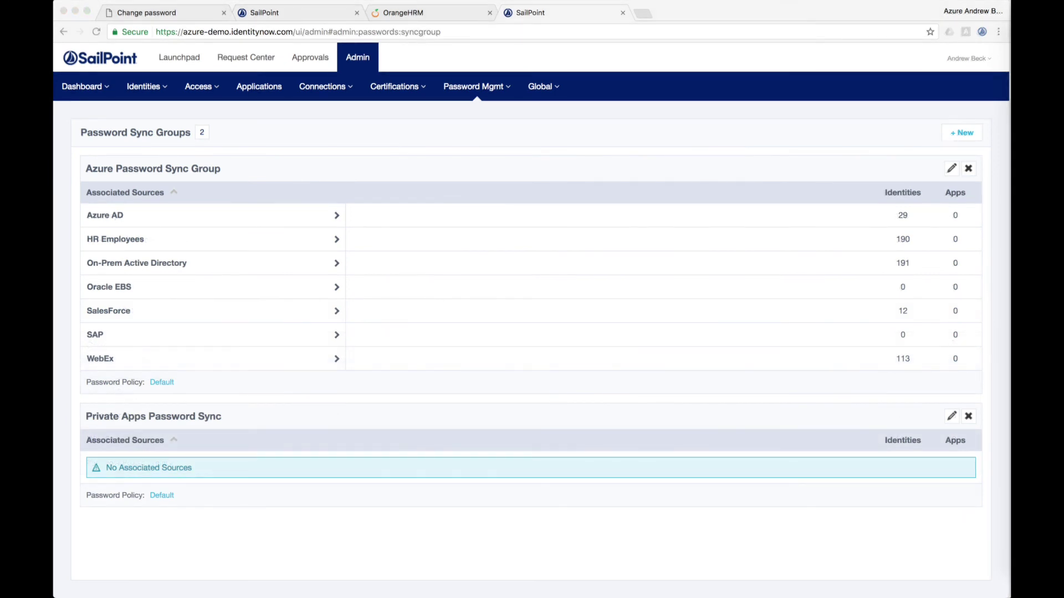